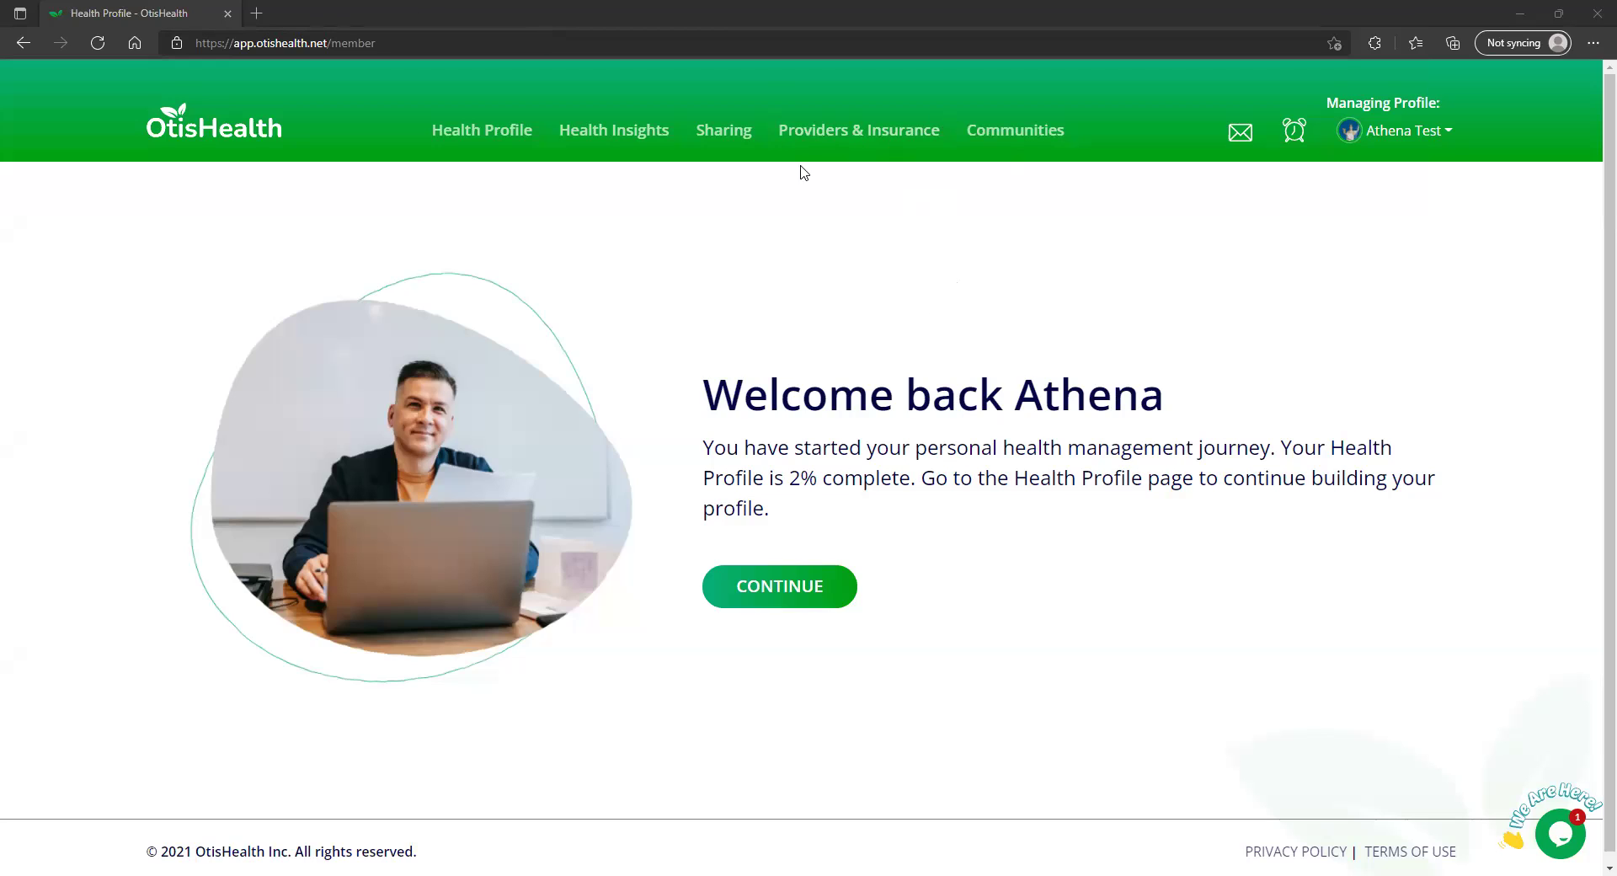
Go to the Providers & Insurance section from the welcome page
click(723, 133)
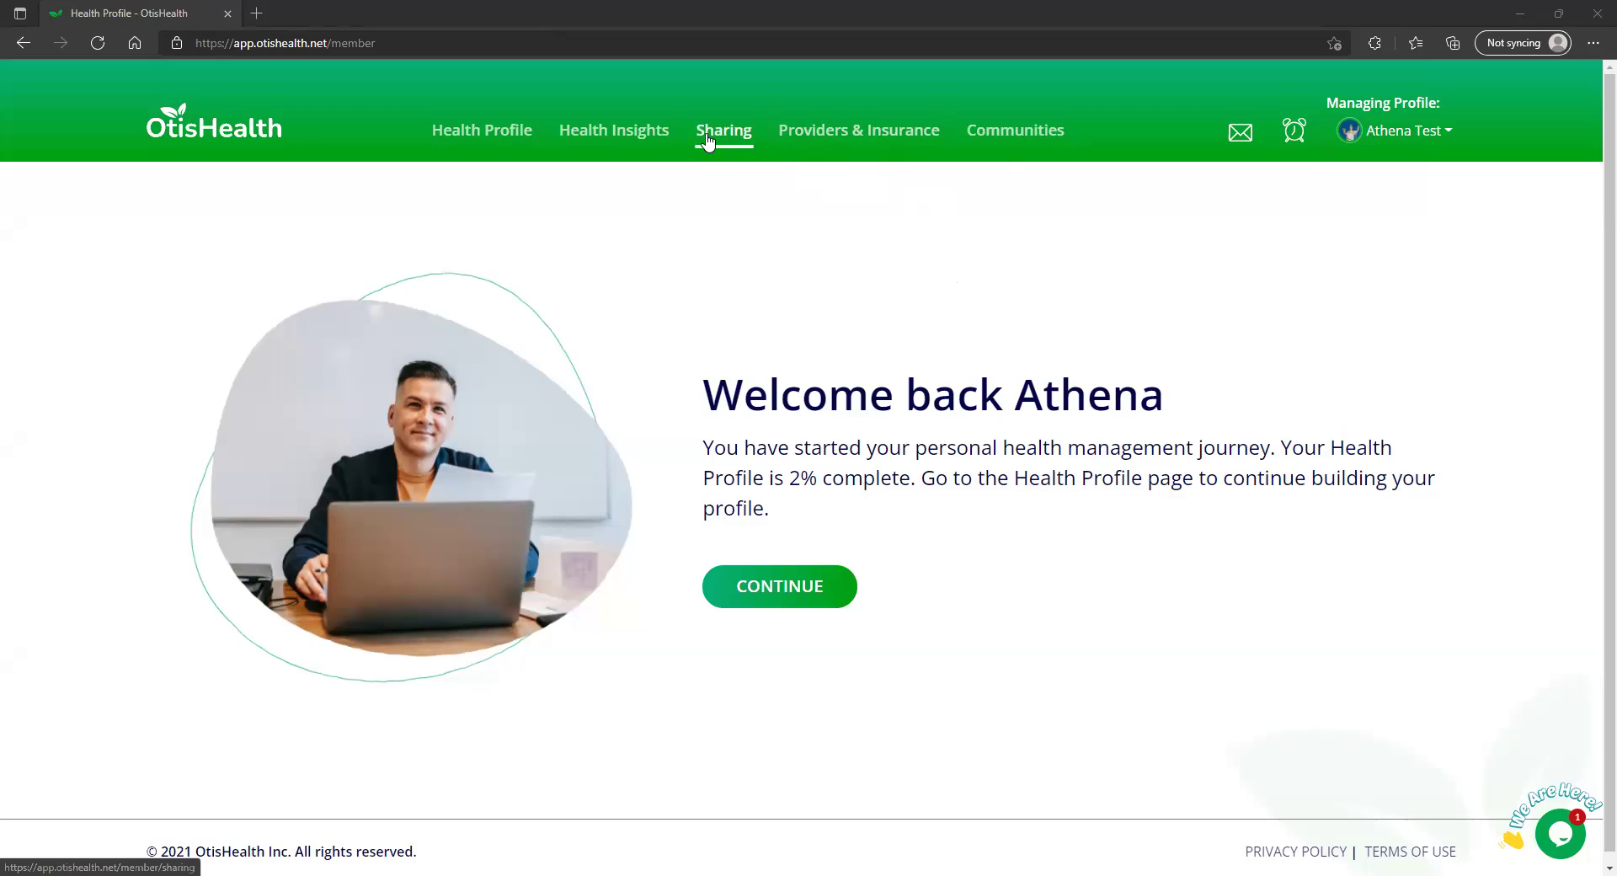
Open the Add Healthcare Provider form and search for the provider's surname
click(849, 139)
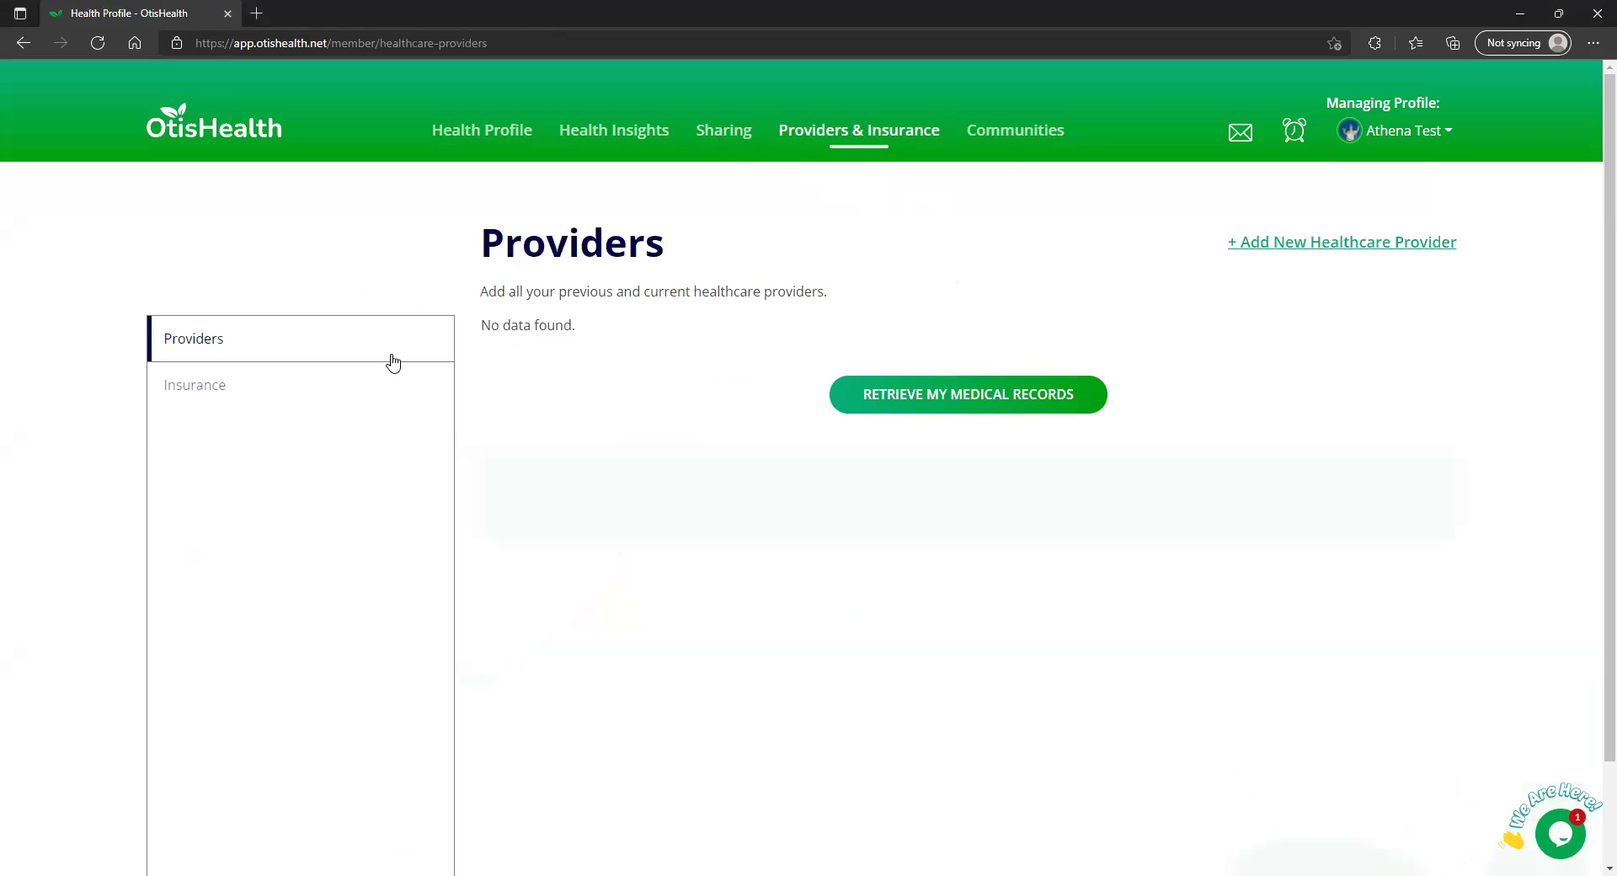
click(1318, 242)
click(1307, 309)
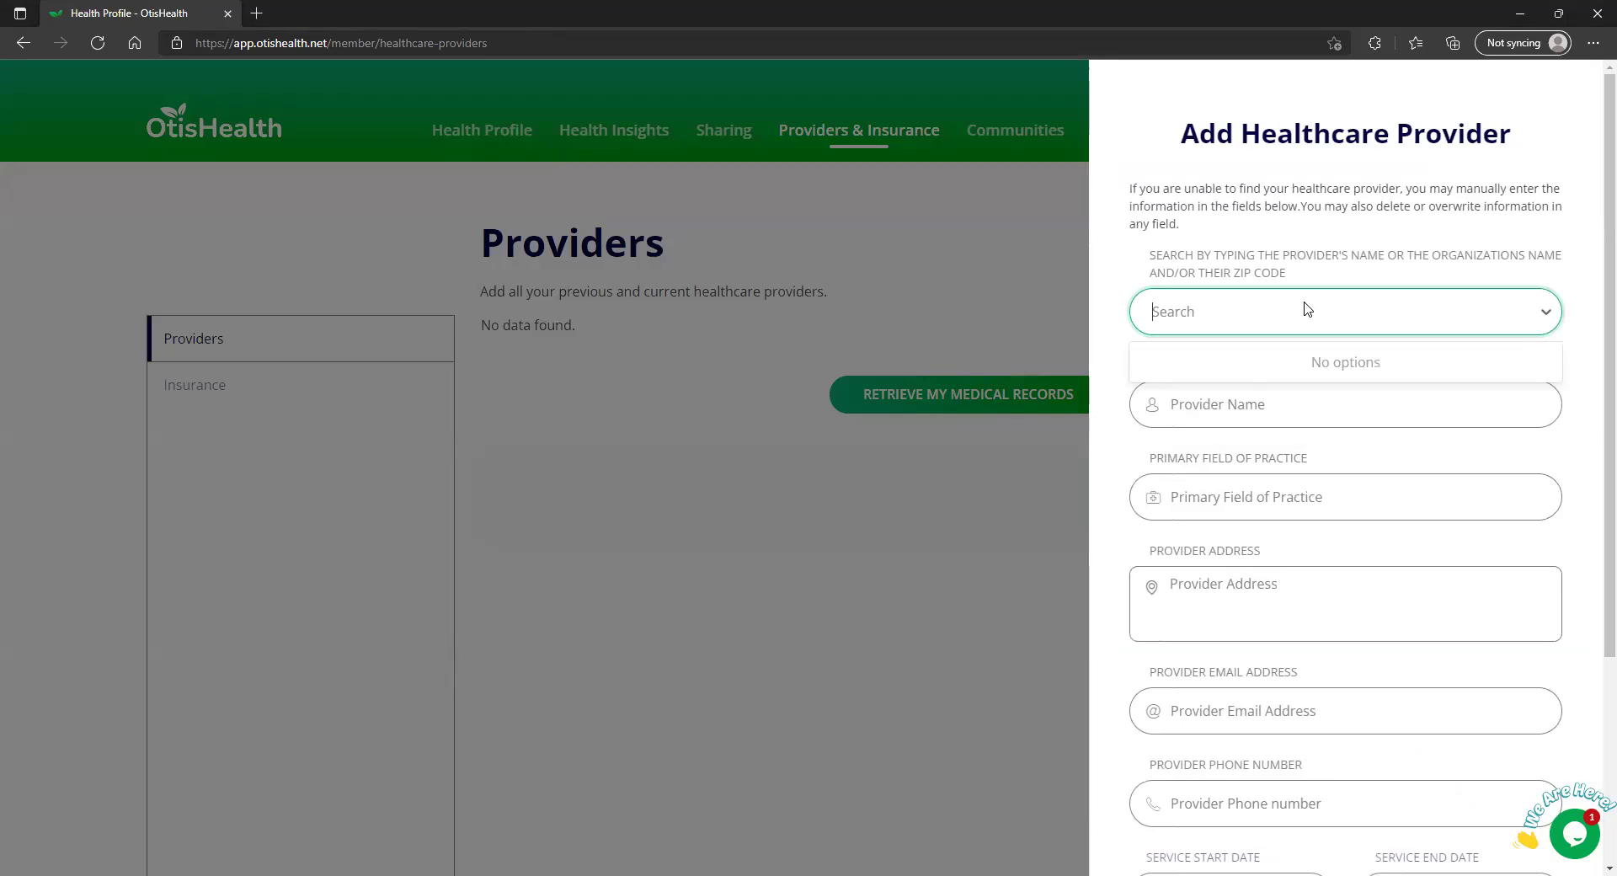
text(ma;;)
key(BackSpace)
text(llard)
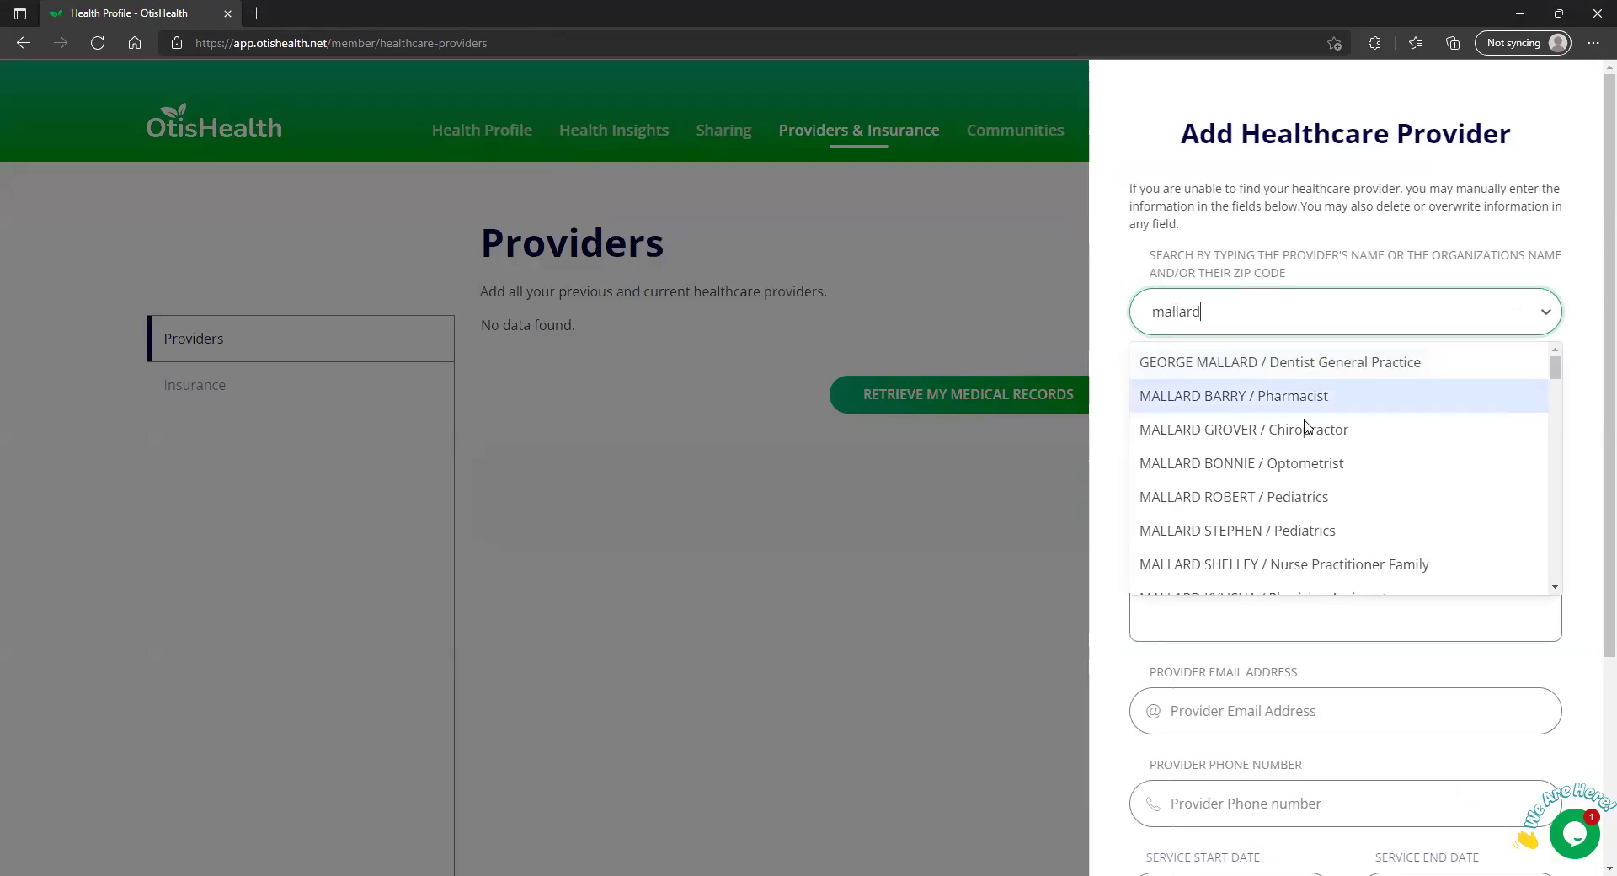
Pick the Optometrist result so name, practice, address and phone auto-fill
click(1305, 465)
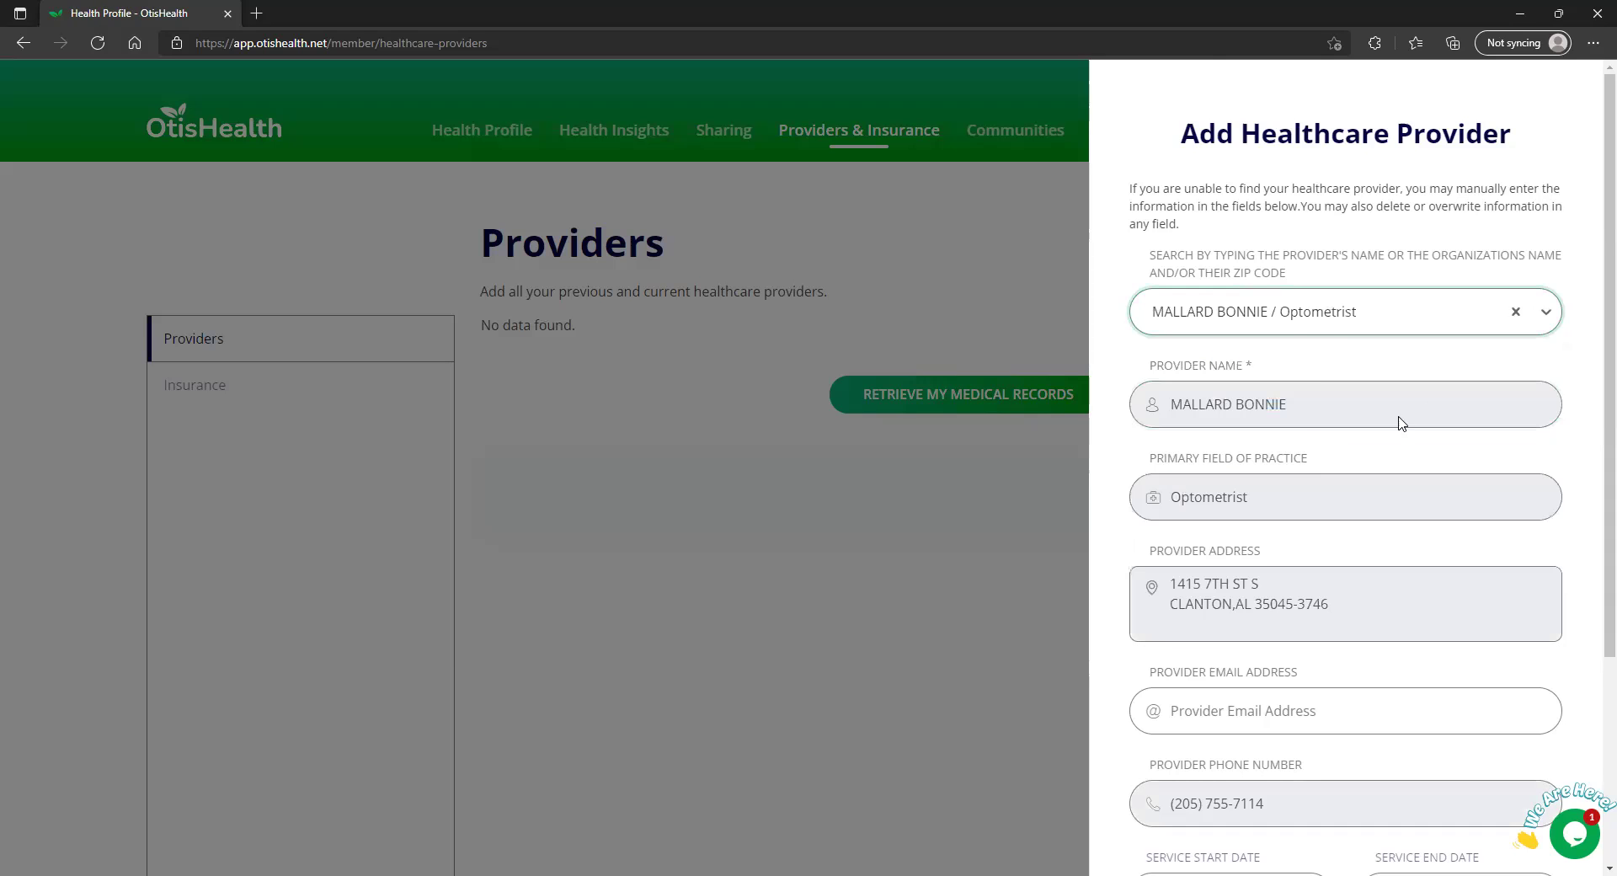
scroll(1318, 464, down, 1)
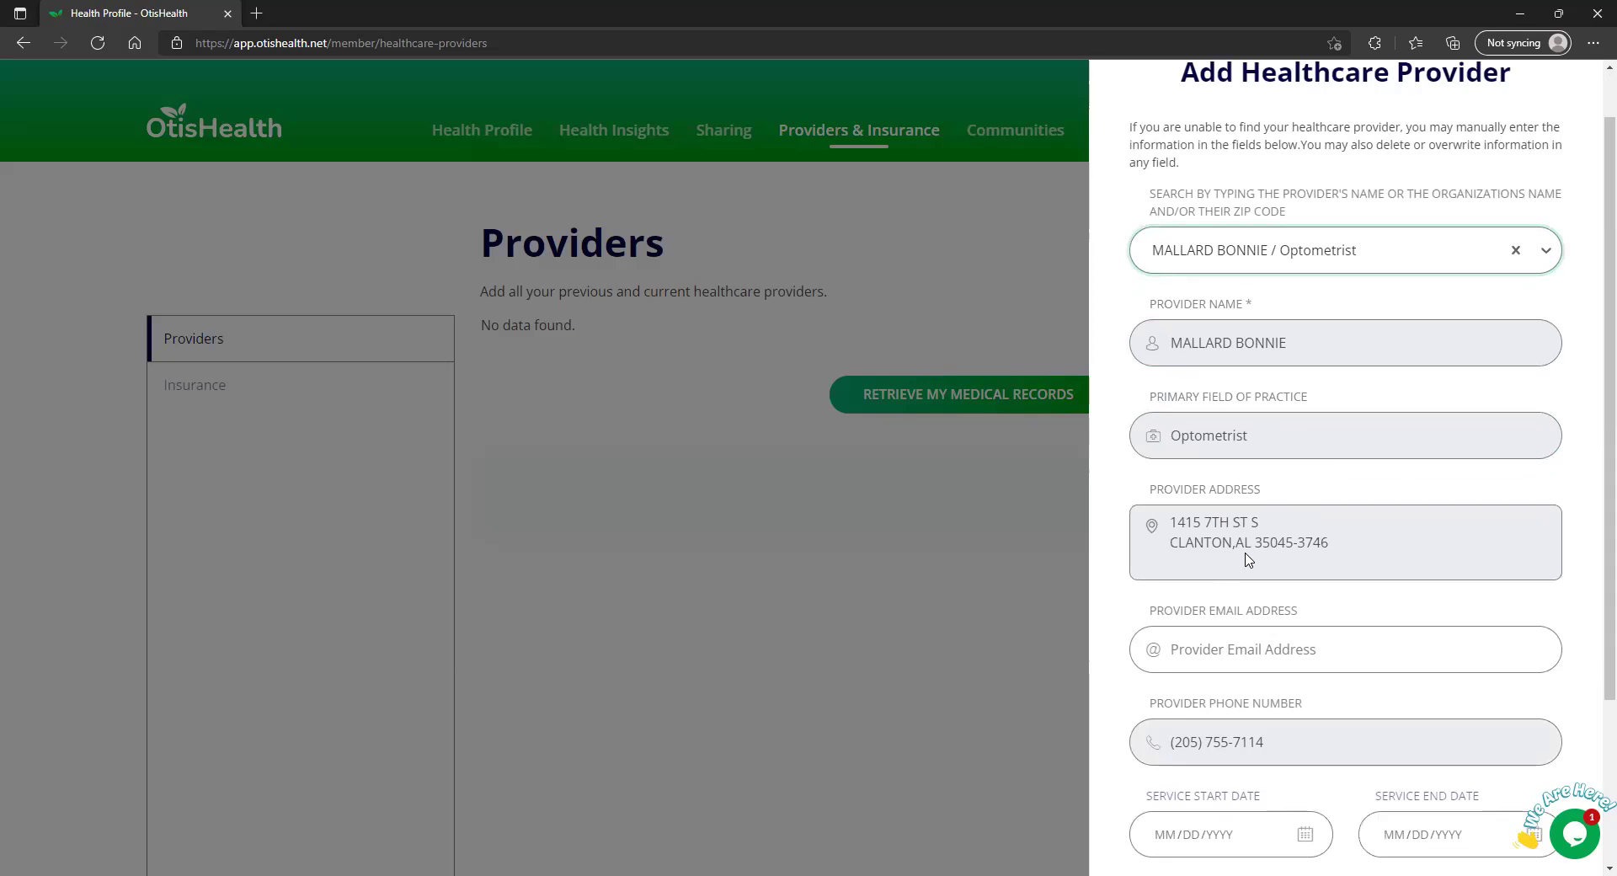
scroll(1272, 648, down, 1)
scroll(1272, 631, down, 1)
scroll(1348, 471, up, 3)
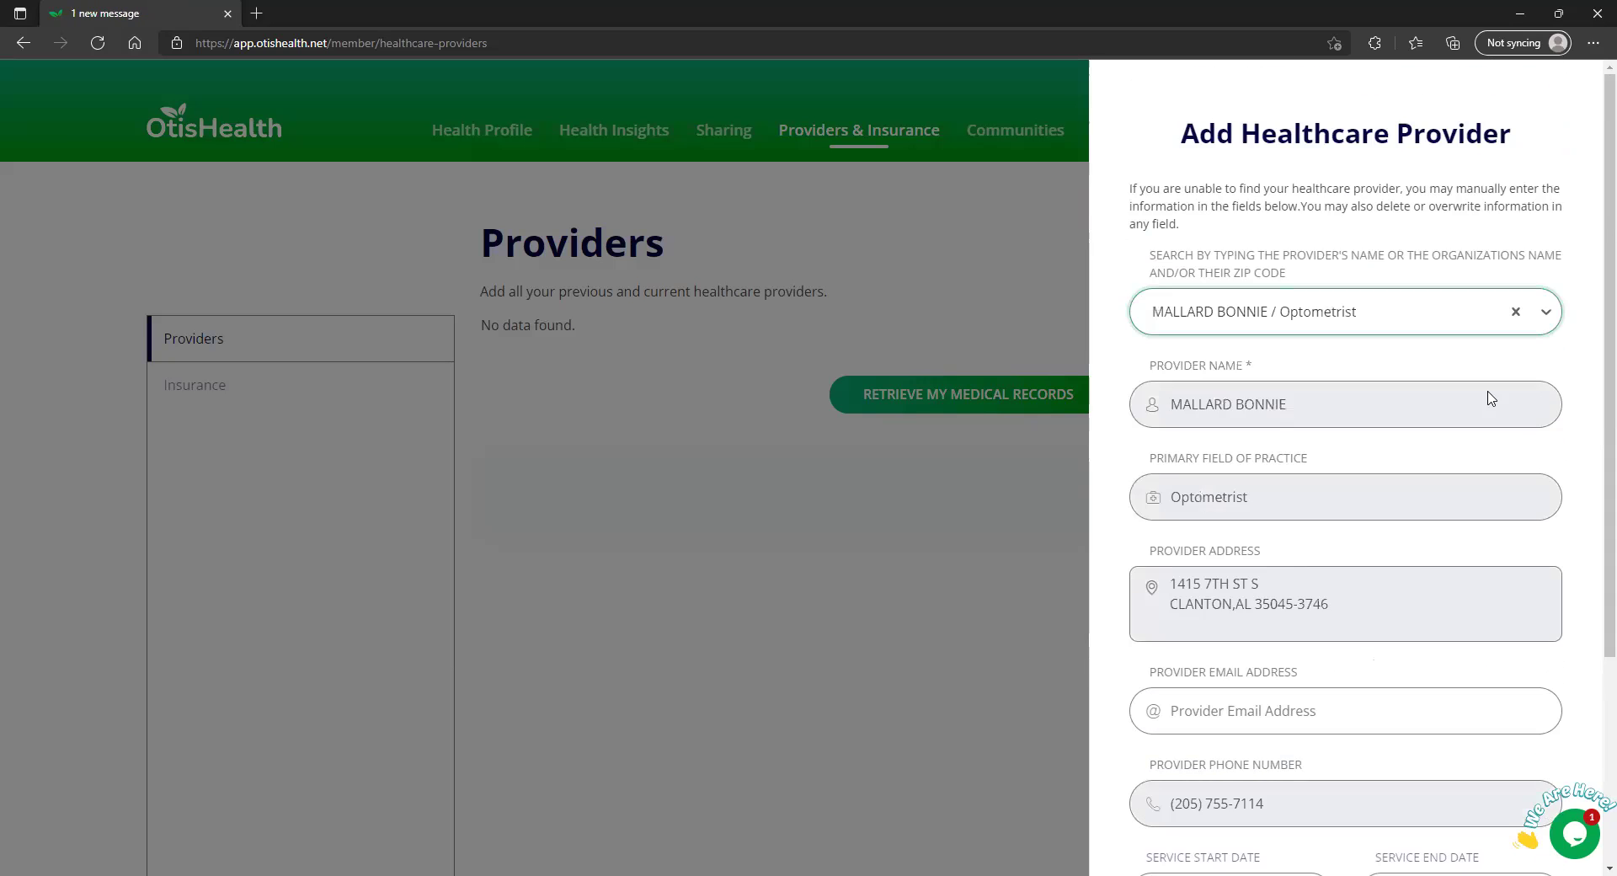
Clear the chosen provider, enter the doctor's name manually, and set practice to Pediatrics
click(1516, 313)
click(1384, 318)
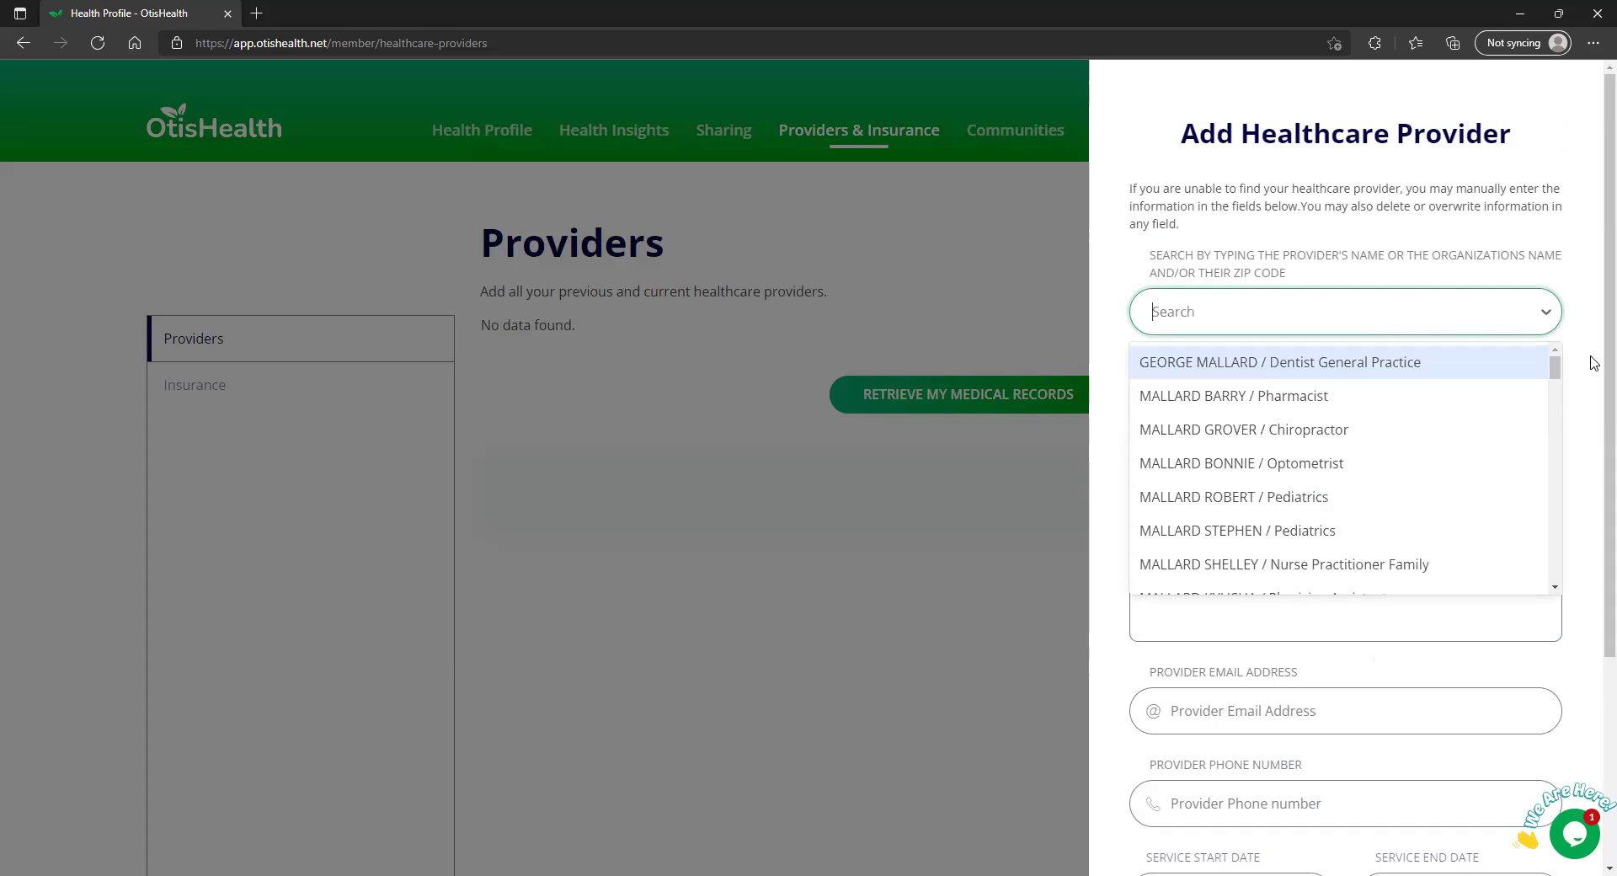
click(1386, 411)
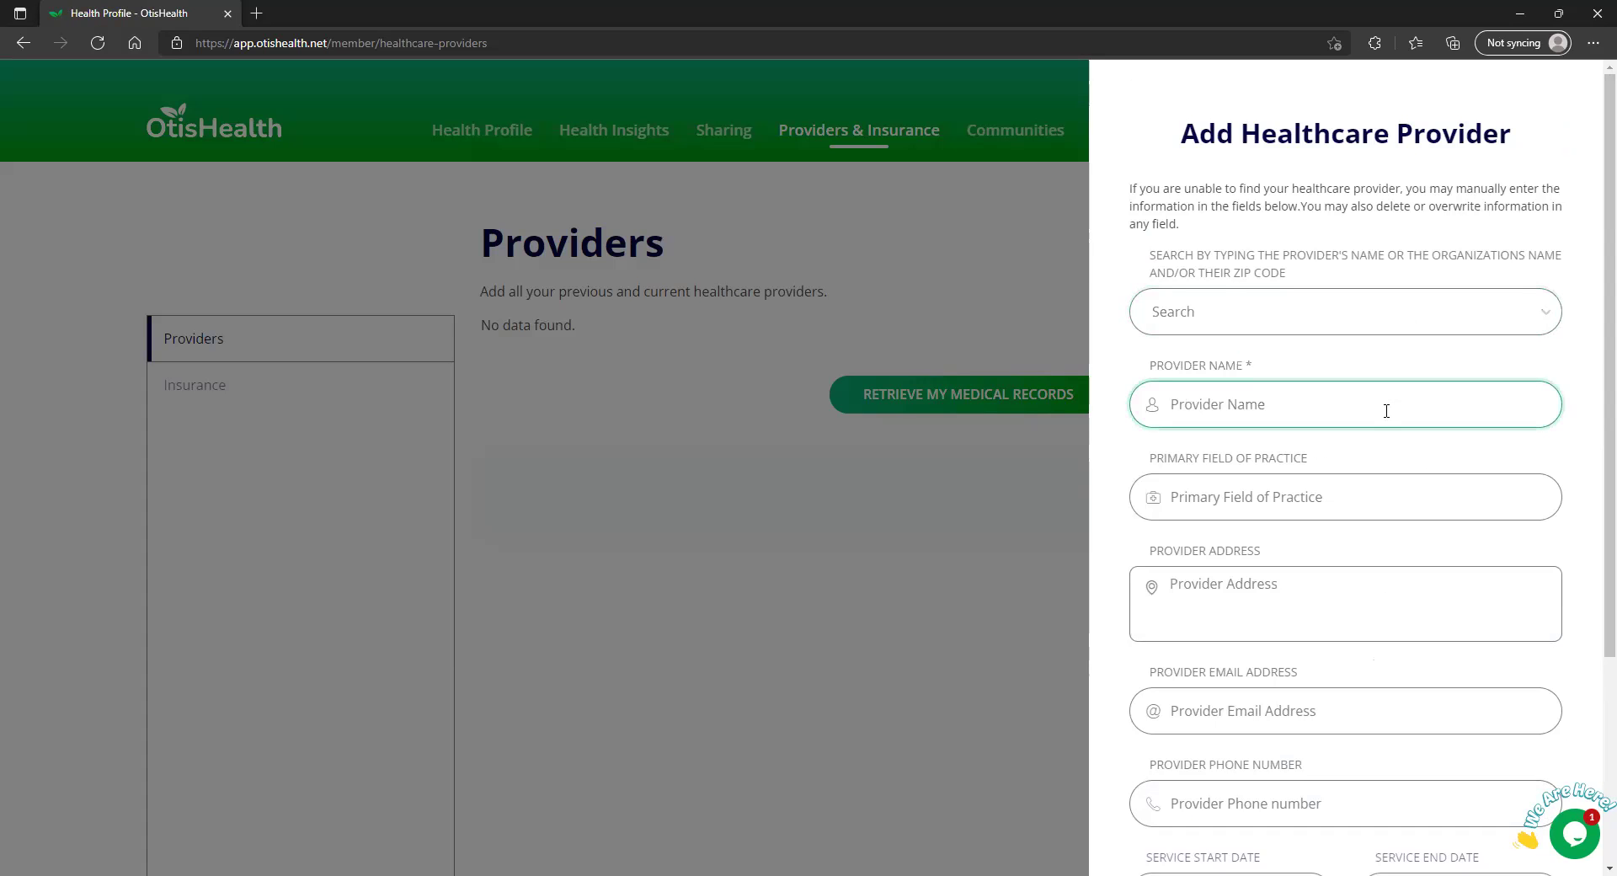
text(Dr,)
key(Tab)
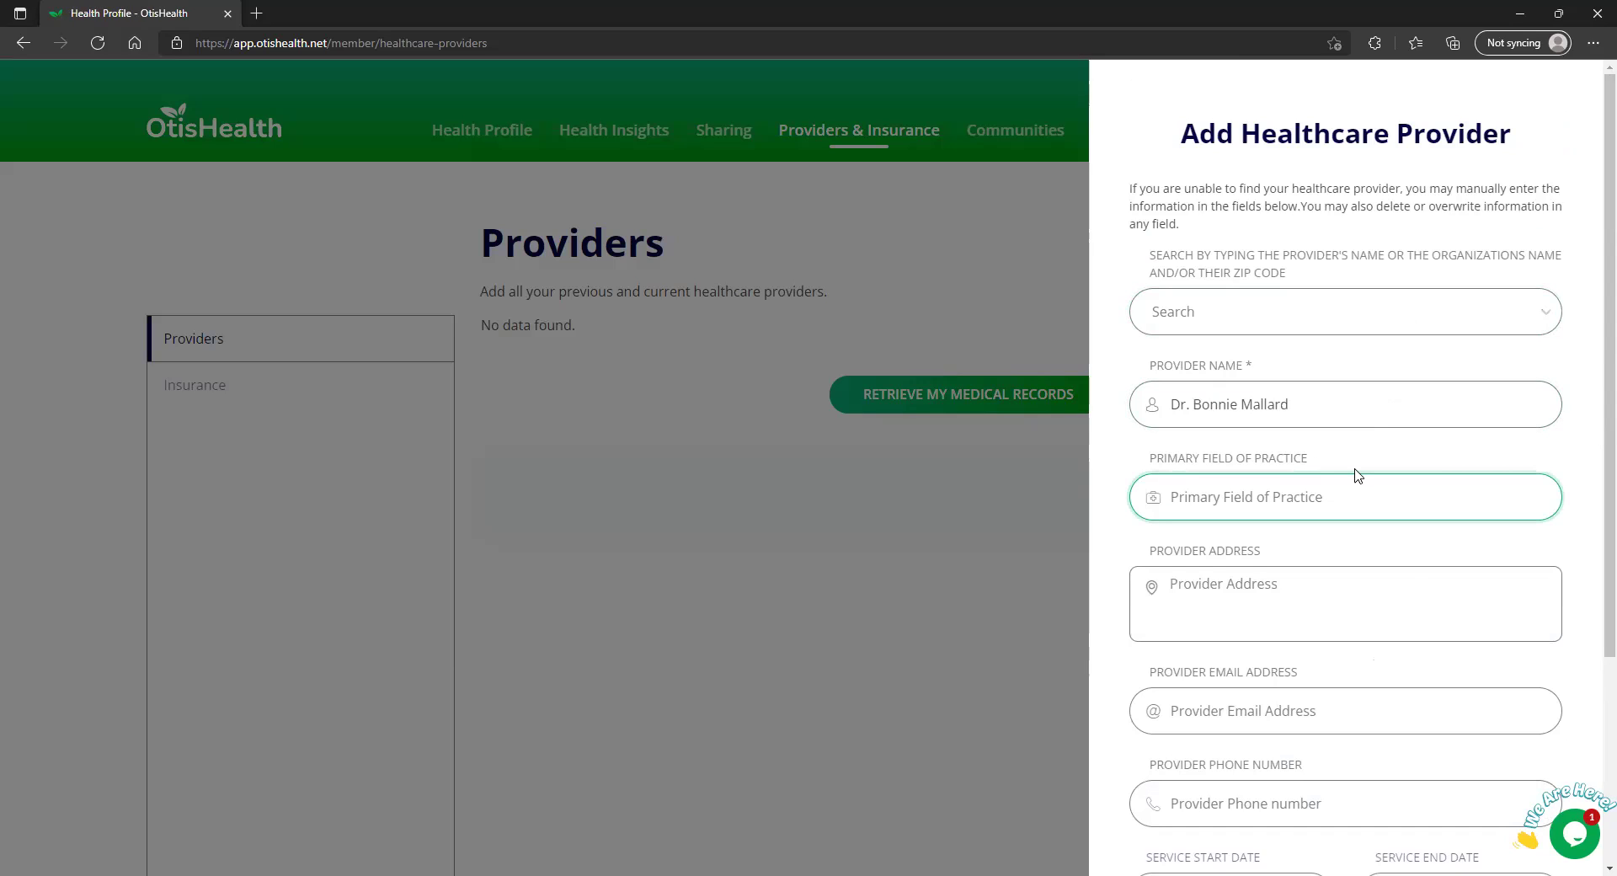
text(Pediatrics)
Enter address Chicago, IL and the provider's phone number, mark as current, and add
click(1348, 606)
scroll(1363, 608, down, 1)
scroll(1363, 609, down, 1)
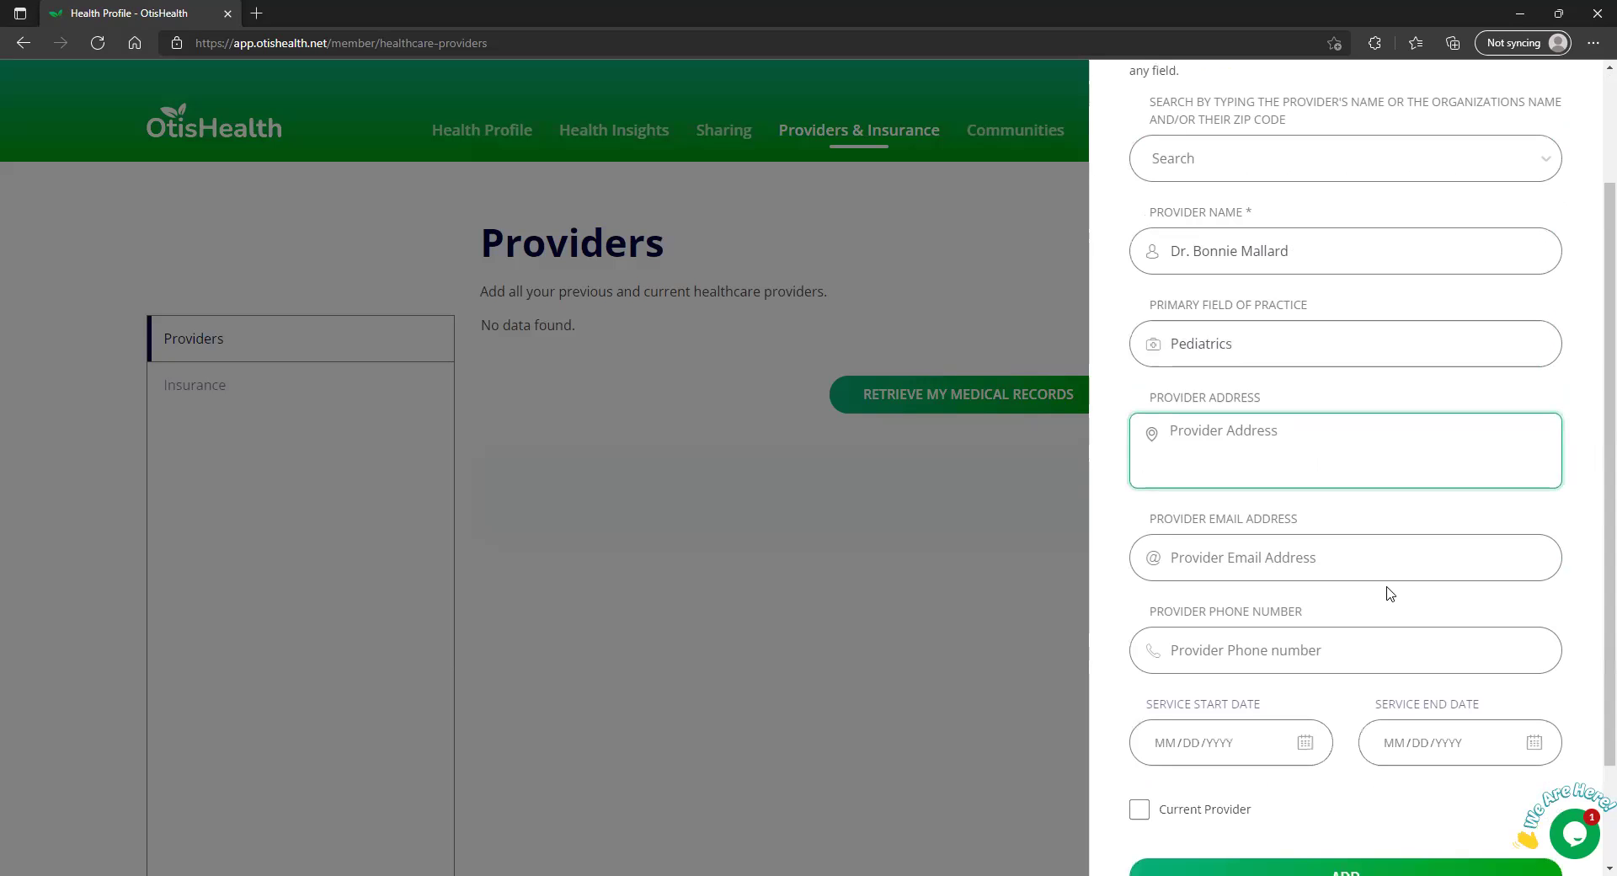
text(Chicago, IL)
click(1326, 642)
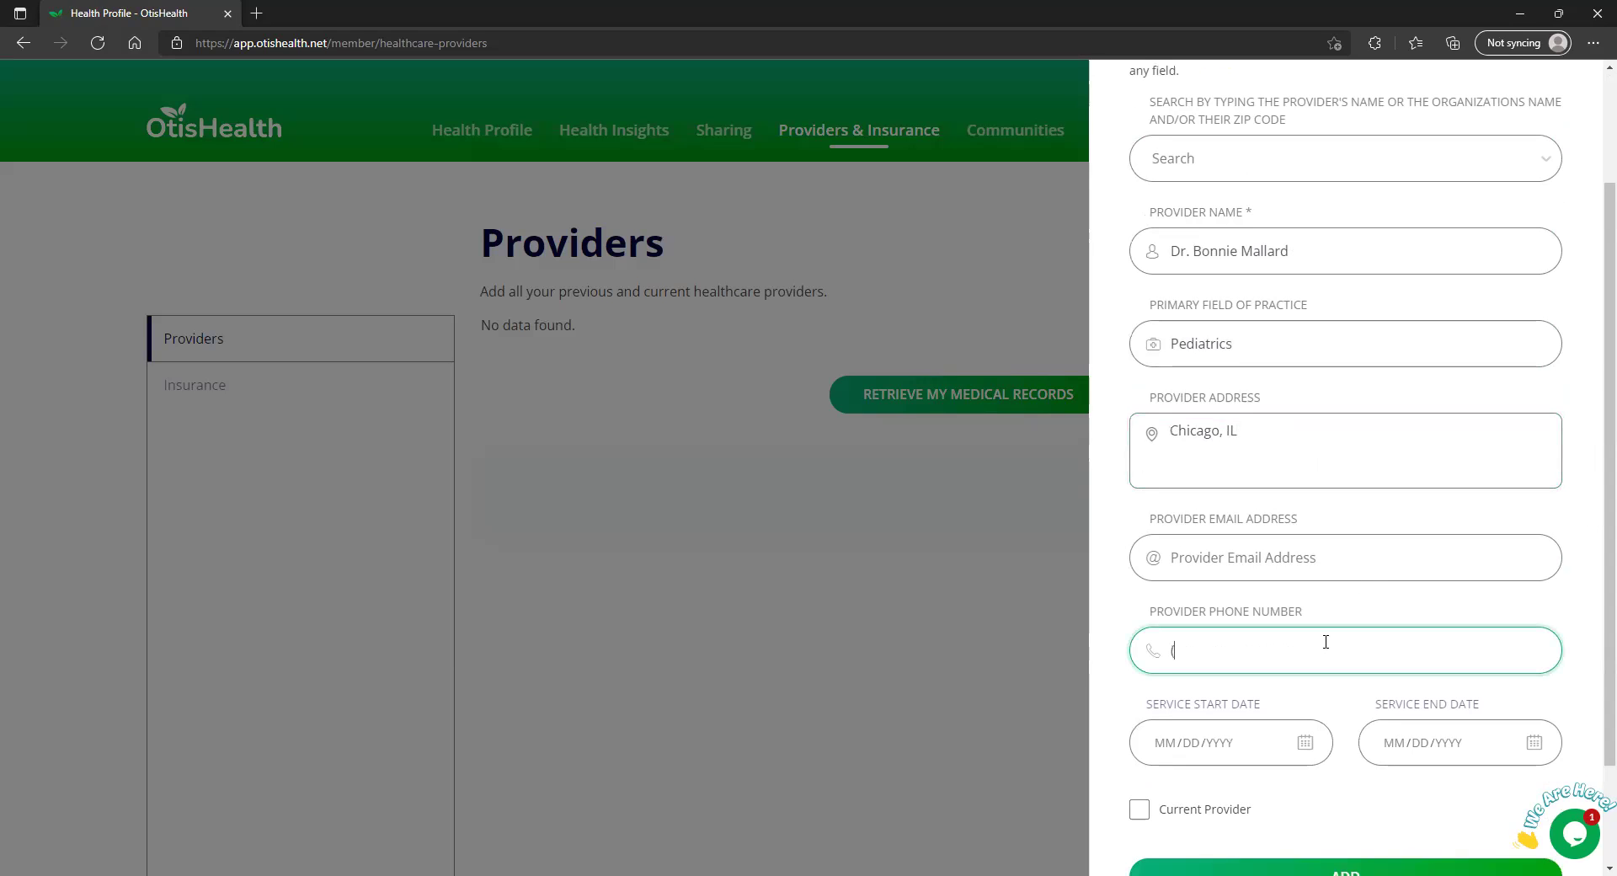
text(312) 555-1212)
click(1139, 810)
click(1352, 866)
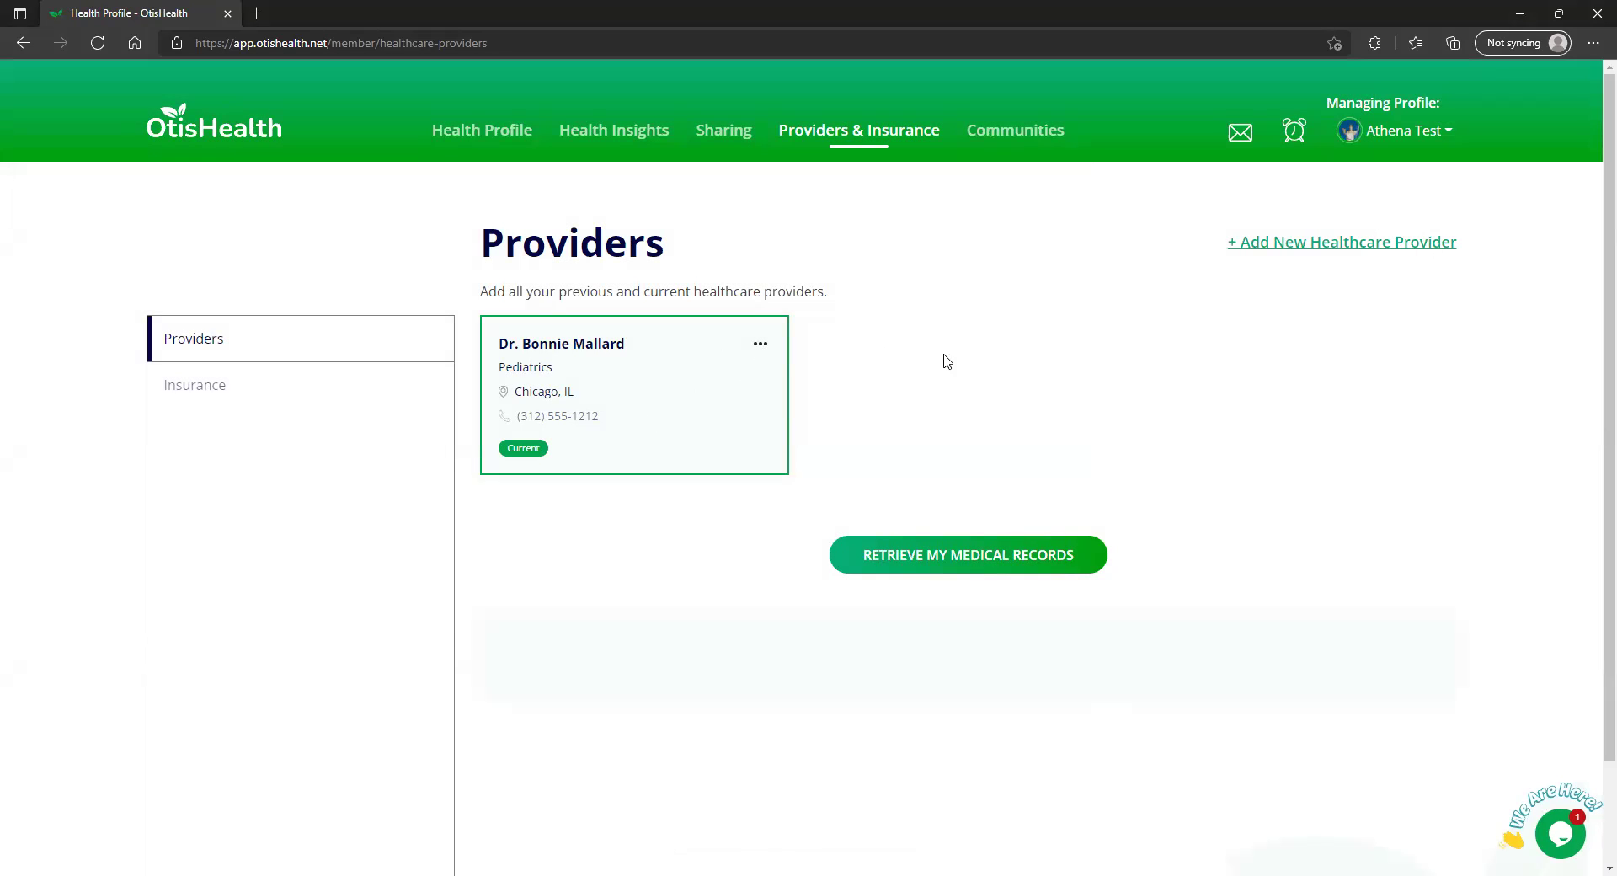
click(1340, 244)
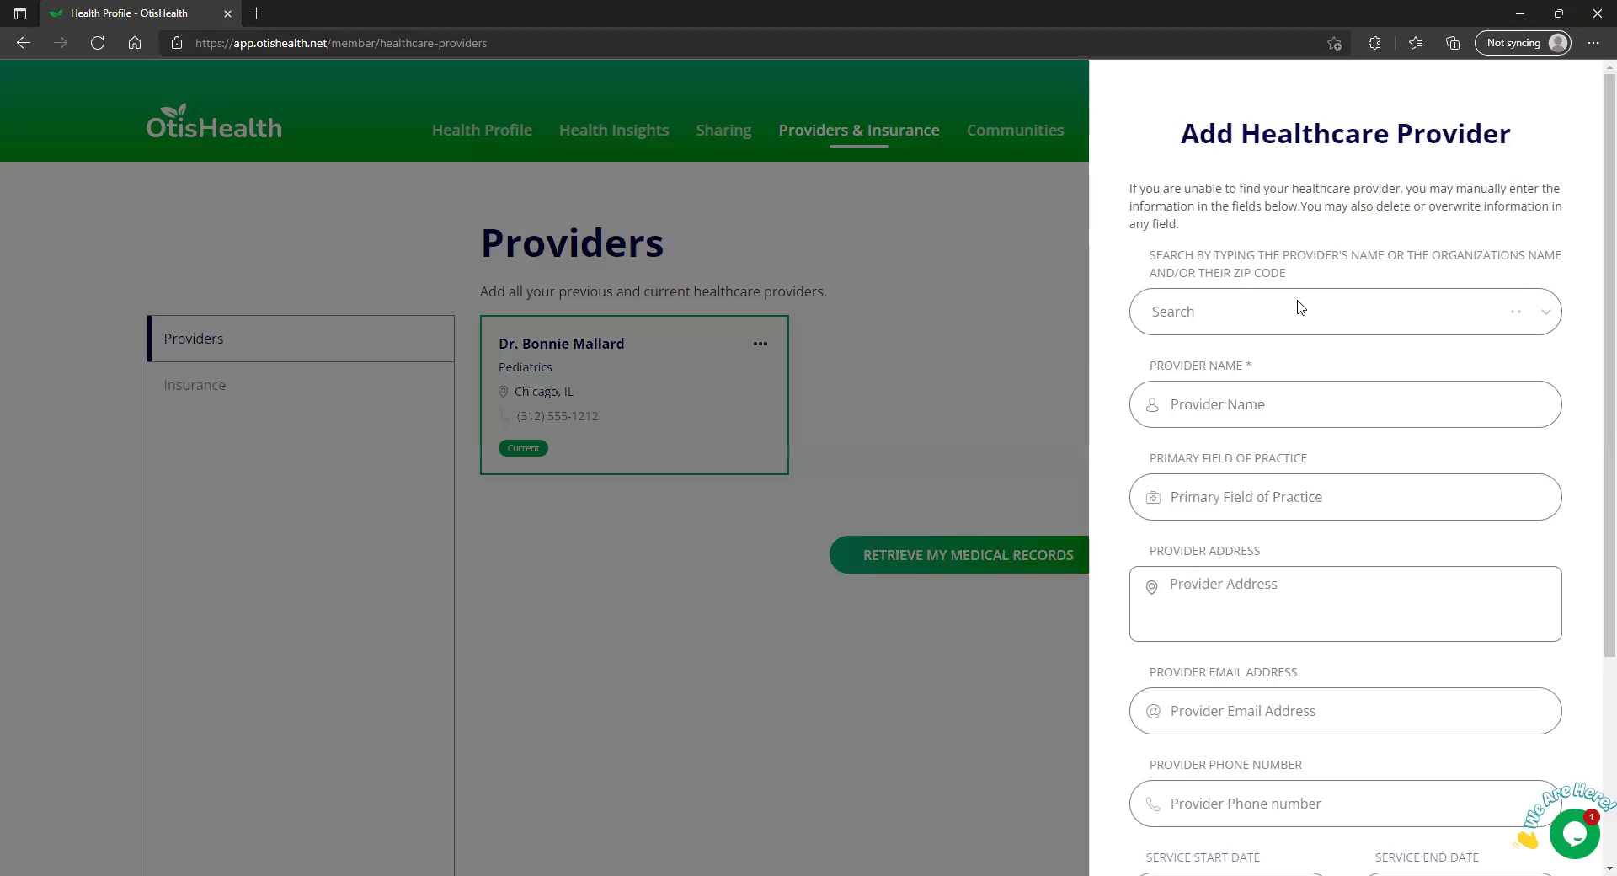
click(1301, 308)
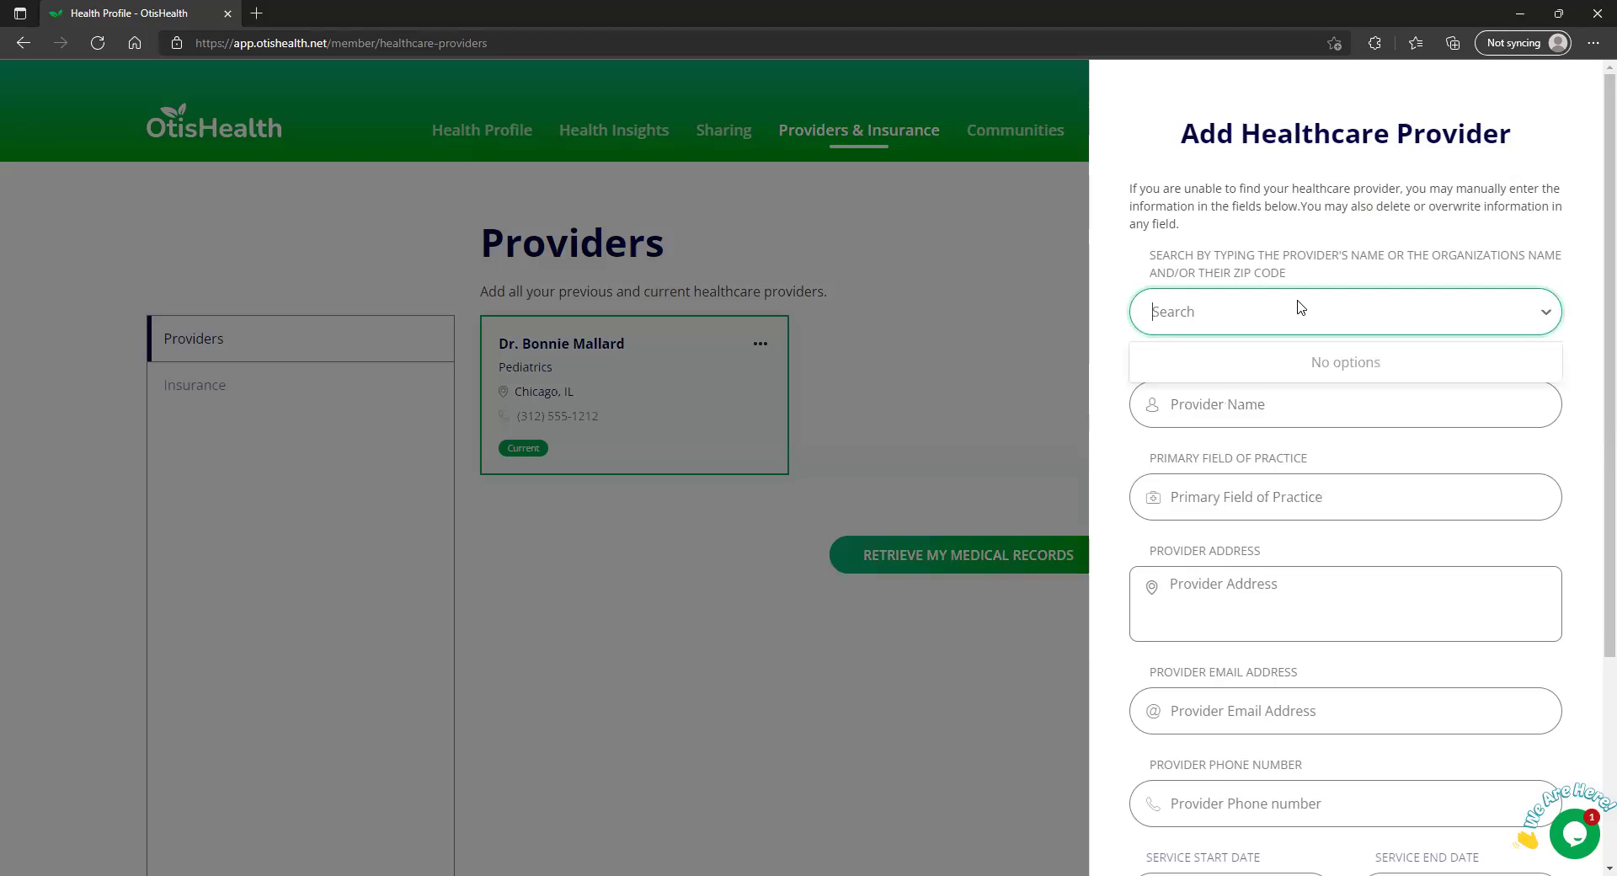
text(mount sinai)
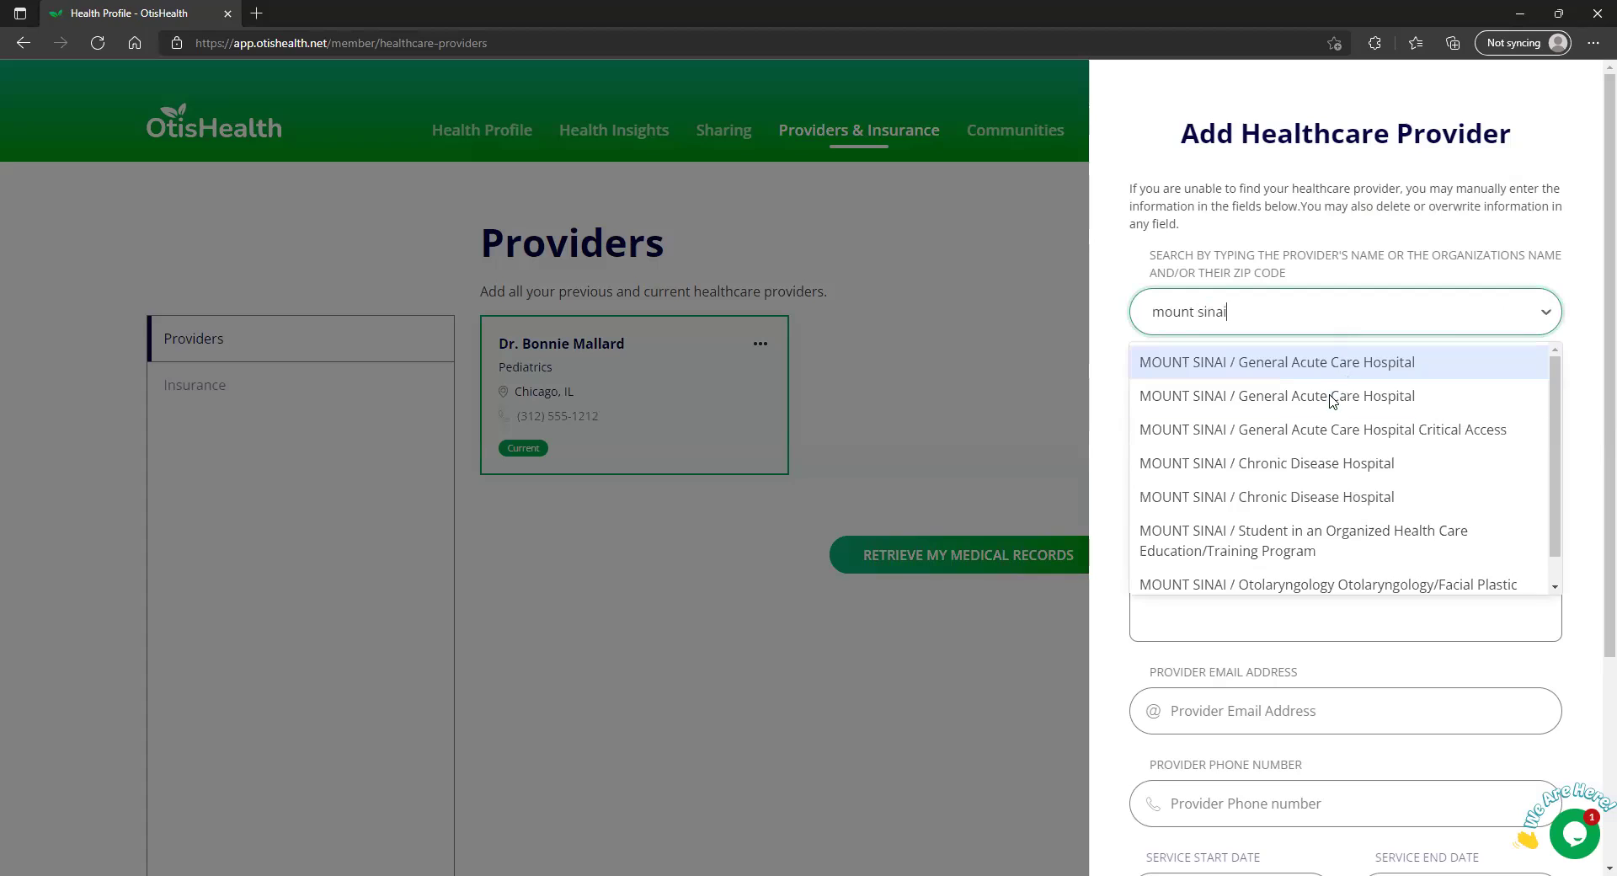
click(1335, 399)
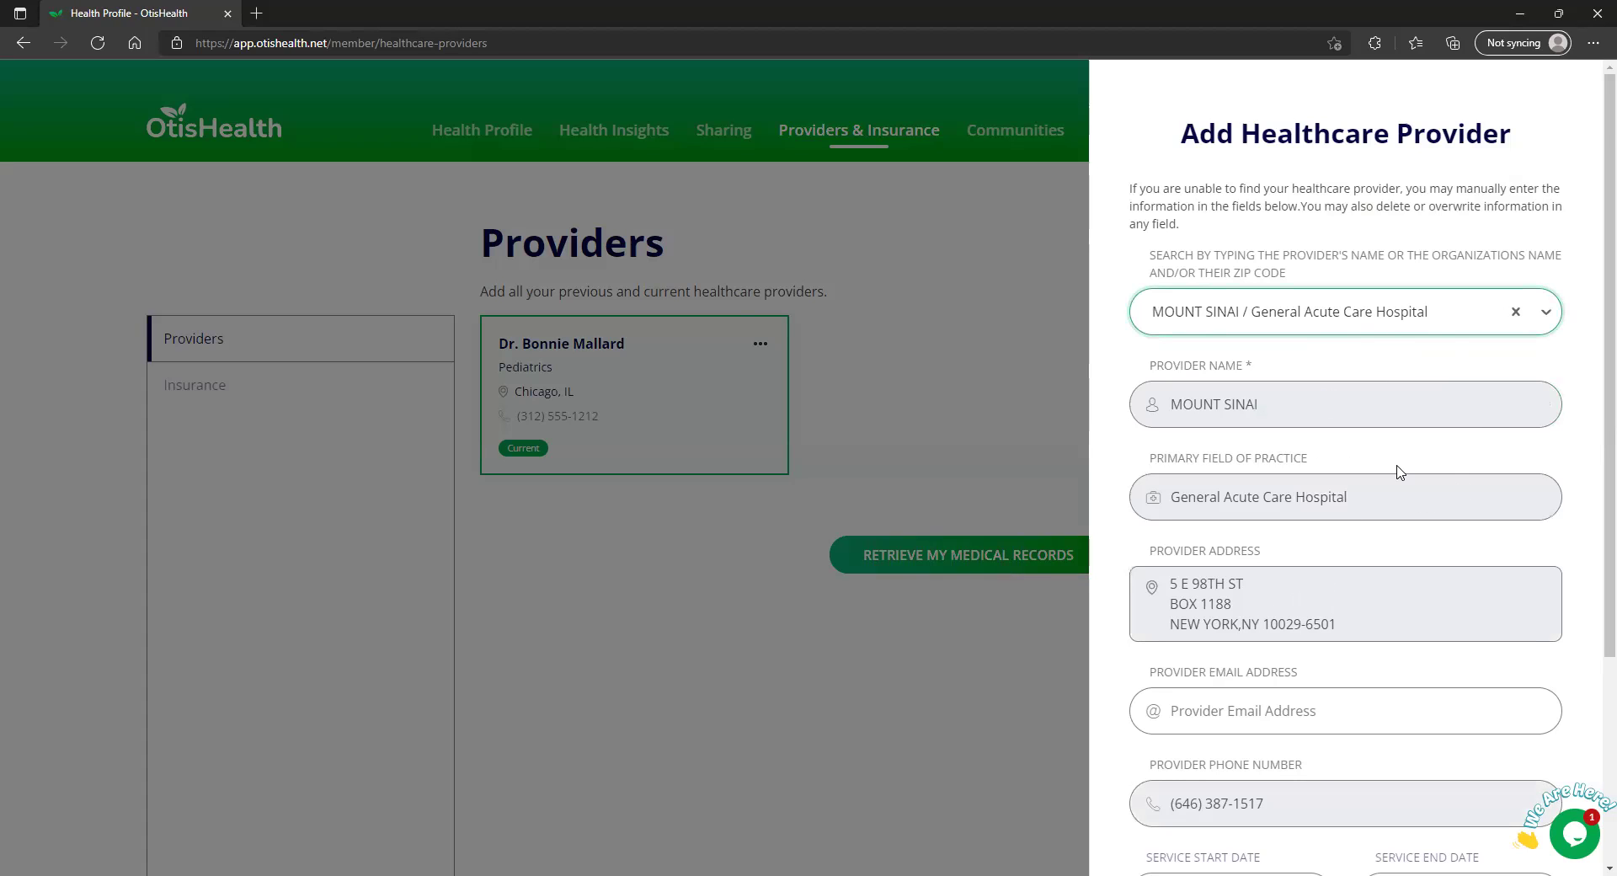
scroll(1325, 672, down, 2)
scroll(1339, 589, up, 2)
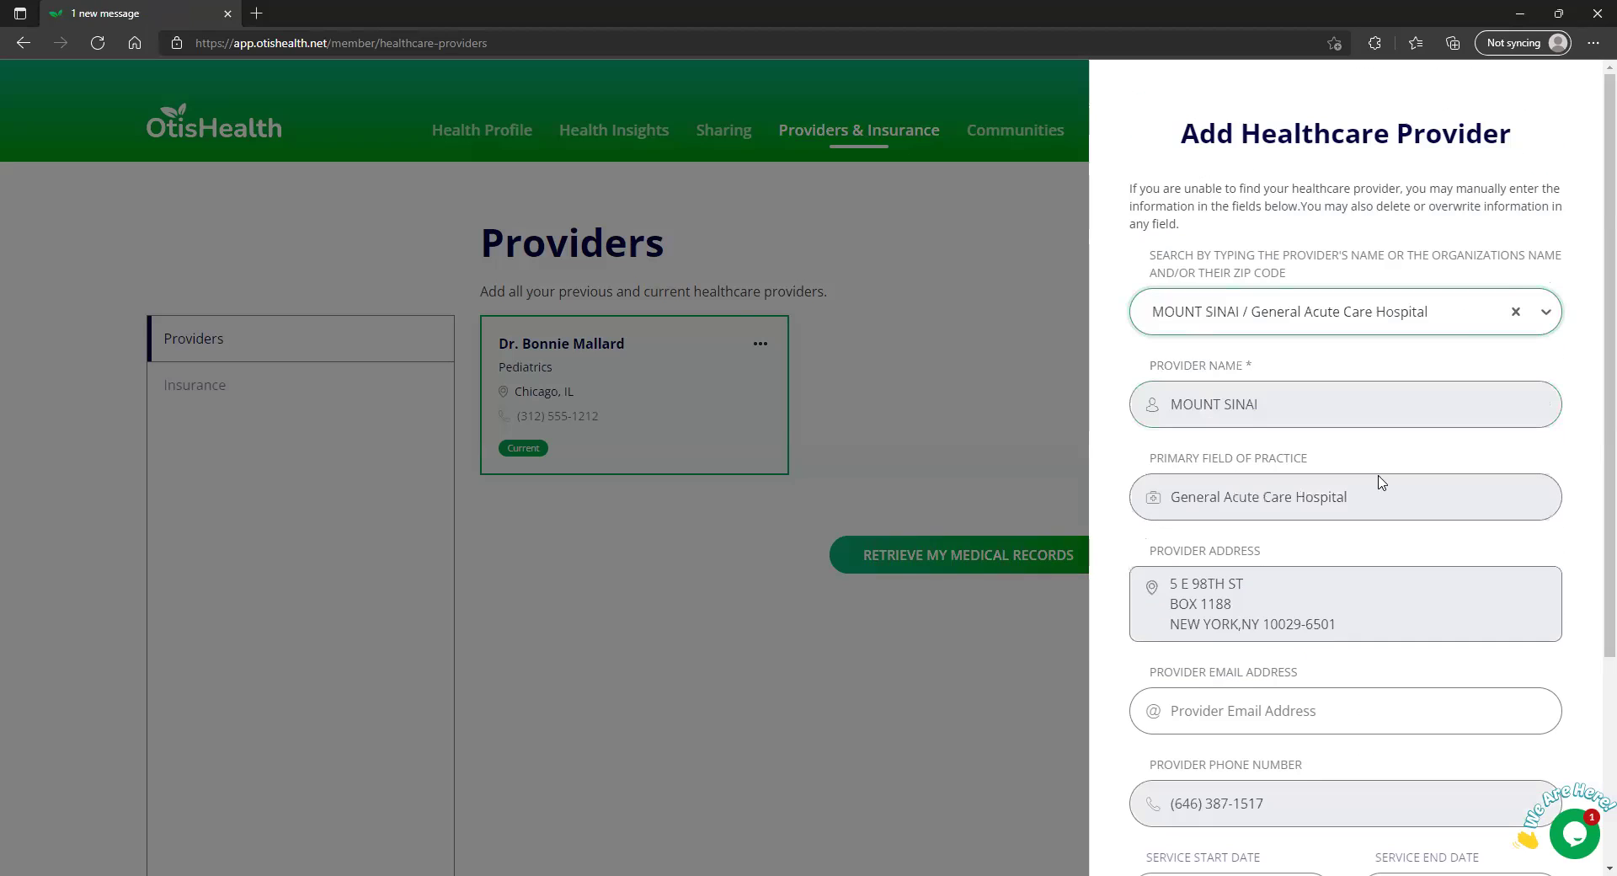
click(1516, 313)
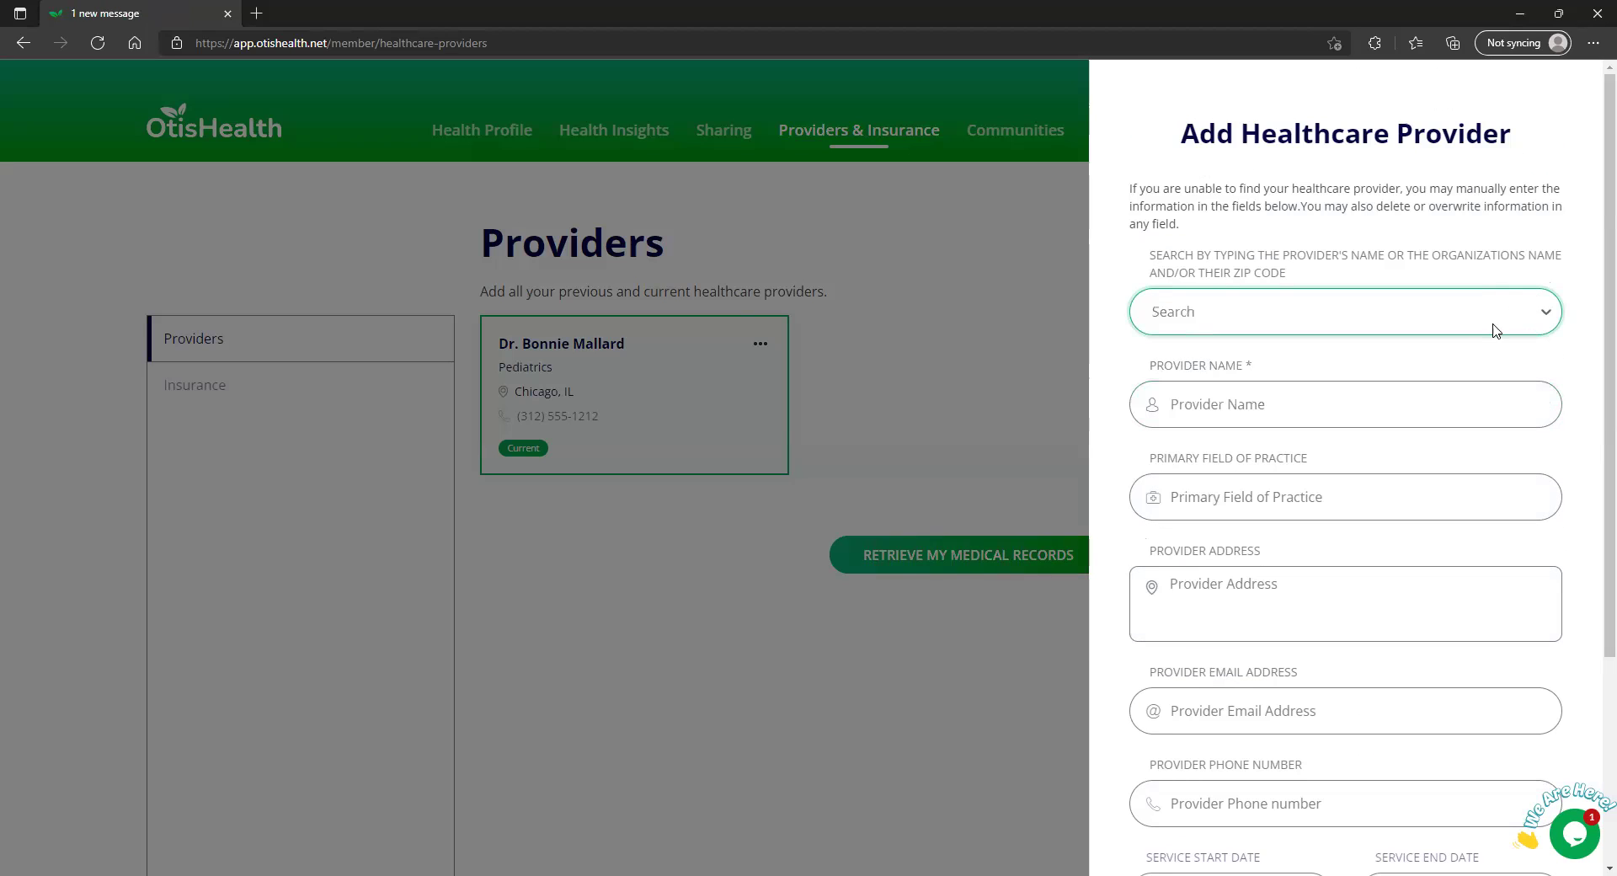
click(1287, 408)
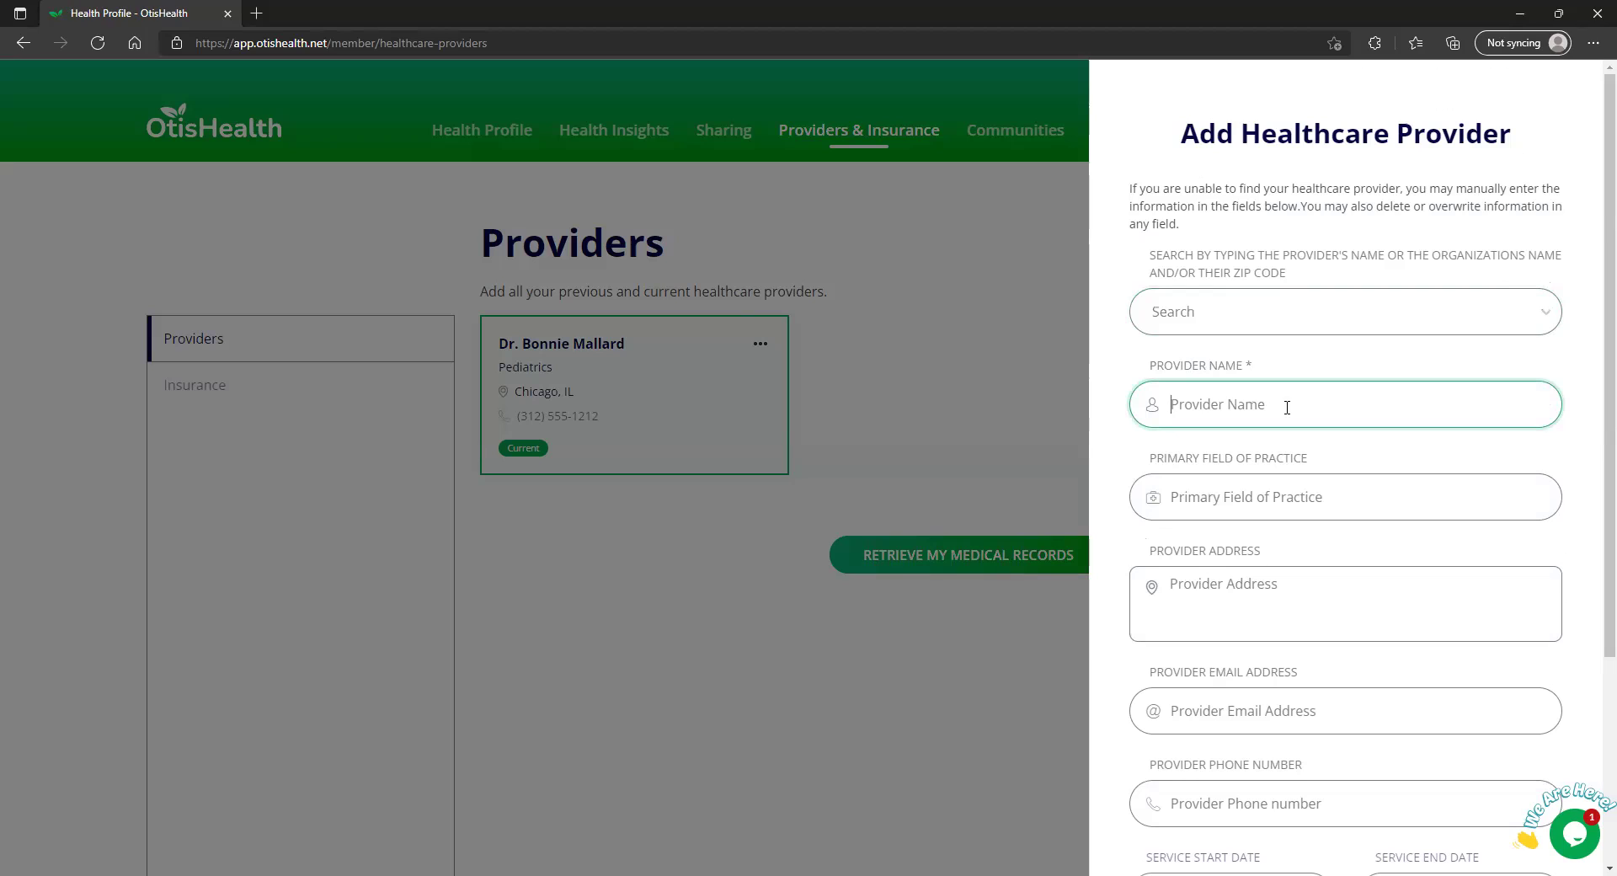
text(Mouont)
key(BackSpace)
key(BackSpace)
key(BackSpace)
text(nt Sinai)
scroll(1287, 407, down, 3)
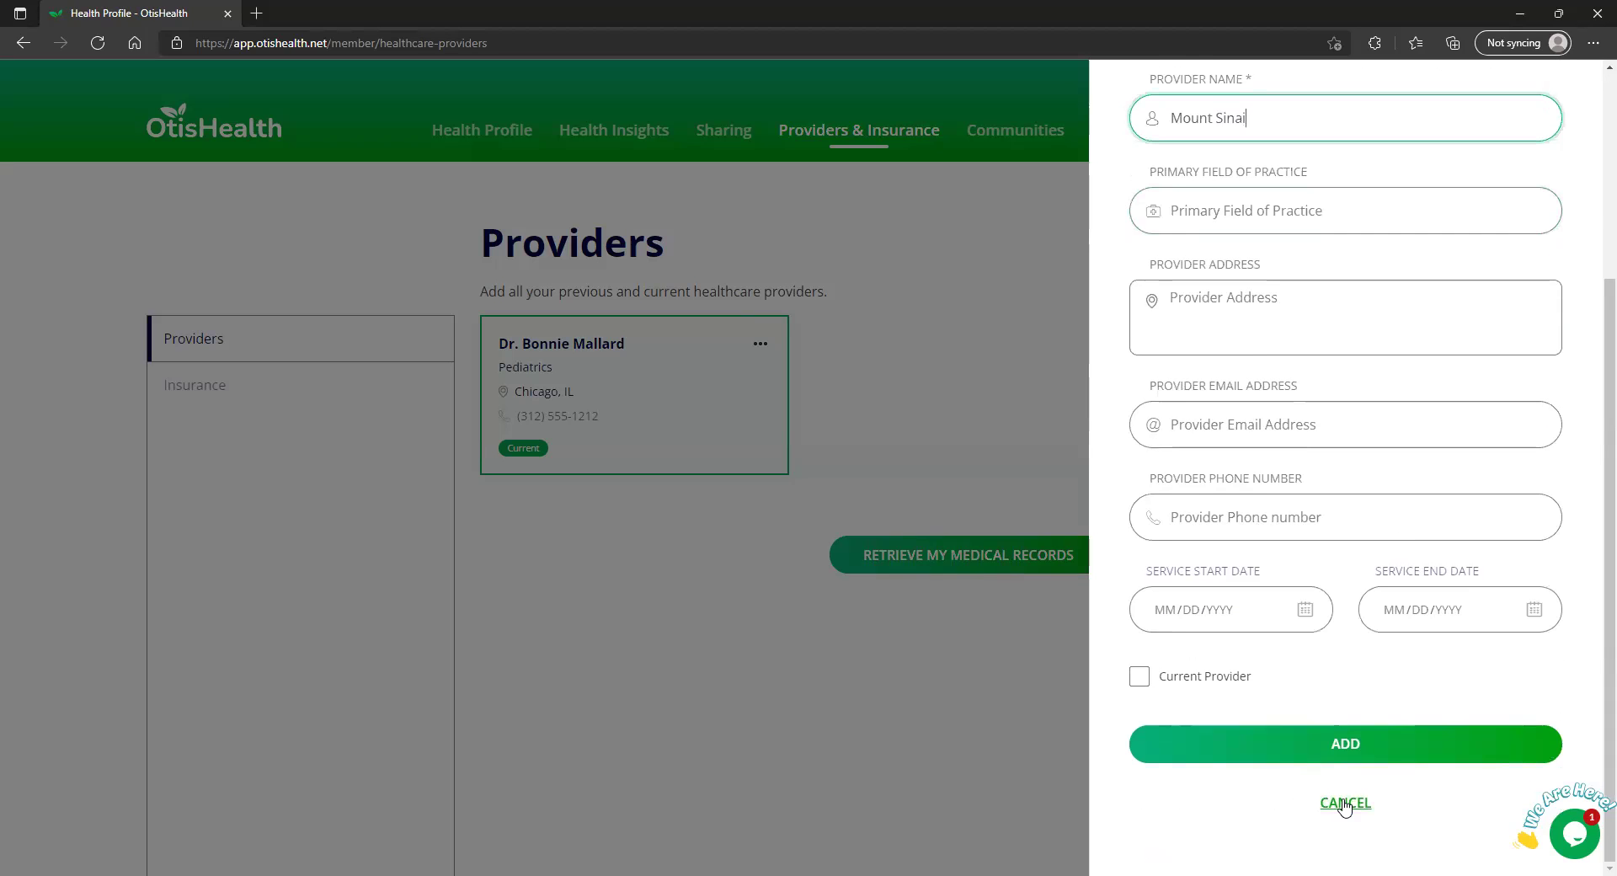
click(1346, 804)
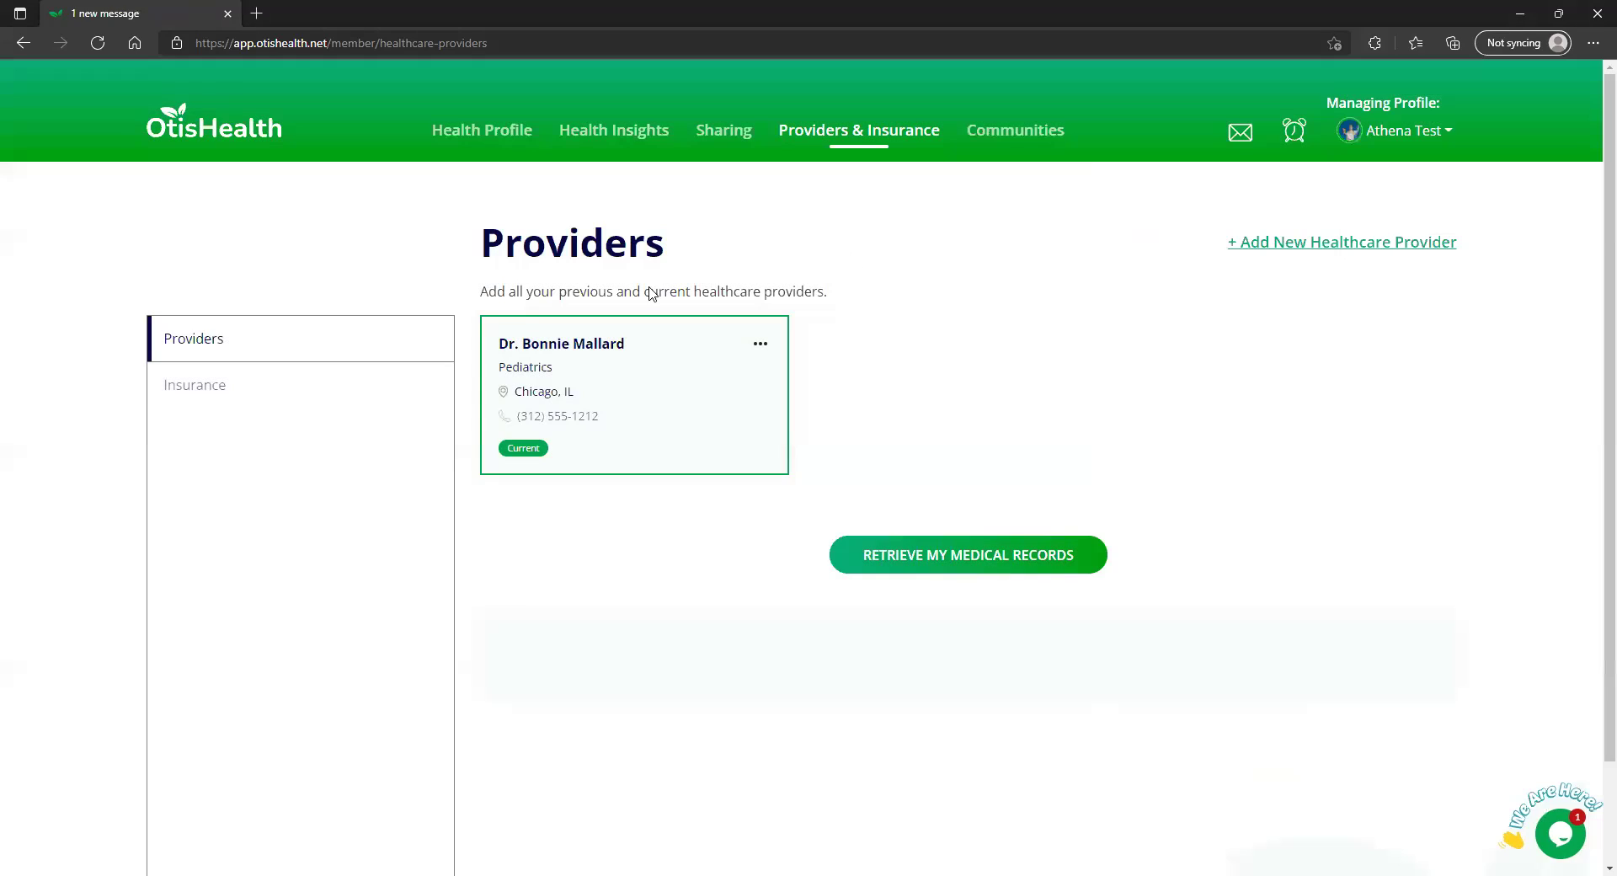
Start a new Medical or Medicare insurance entry with Medicare as the health insurer
click(257, 396)
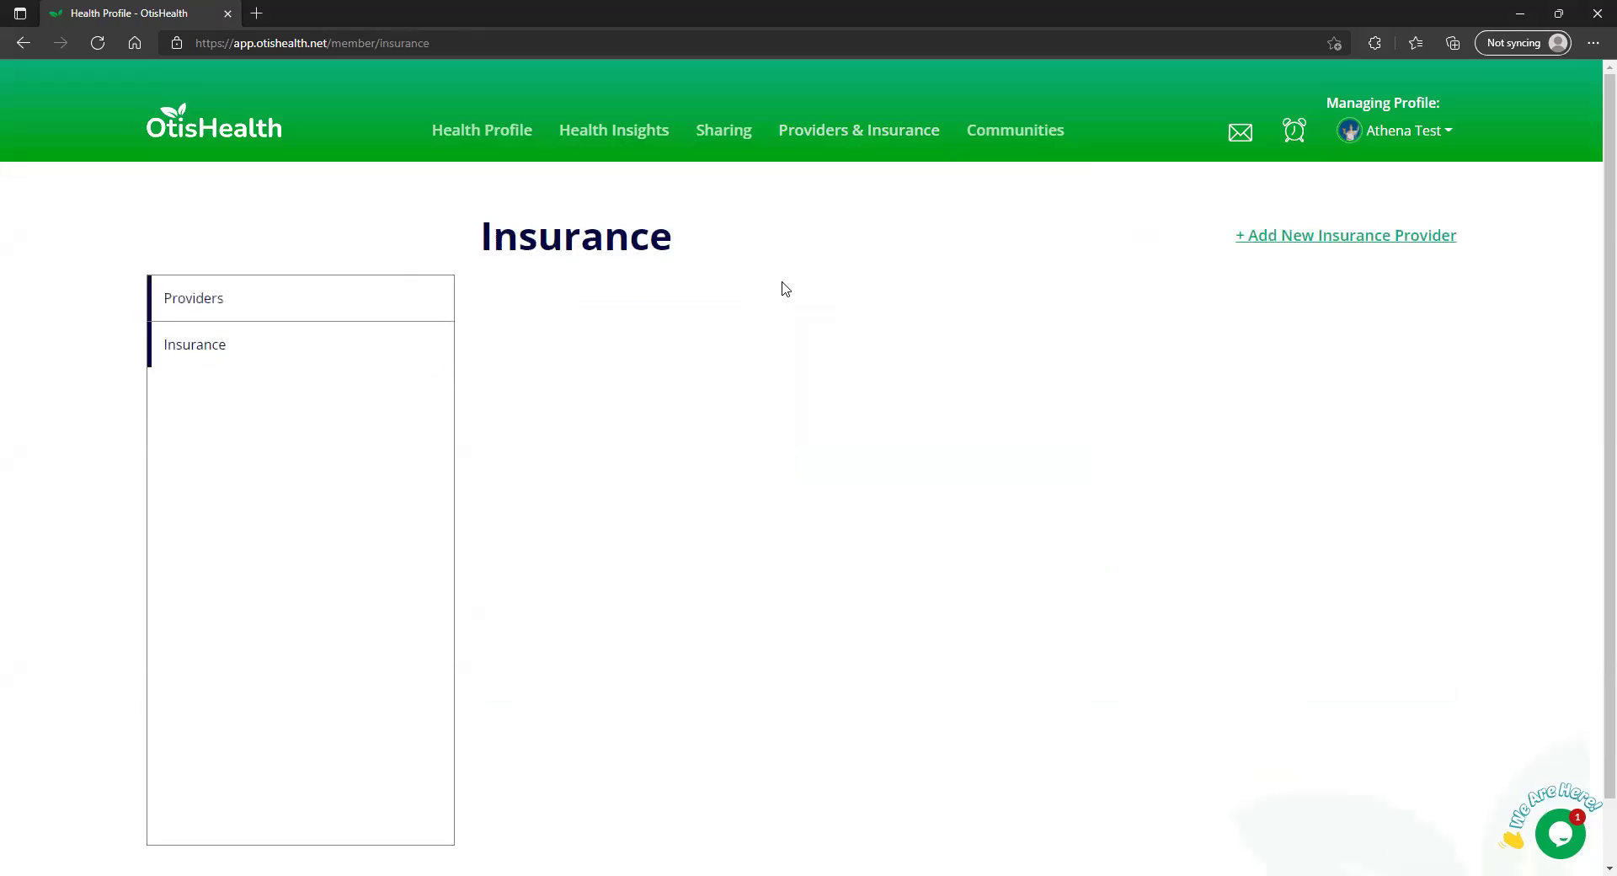
click(1277, 238)
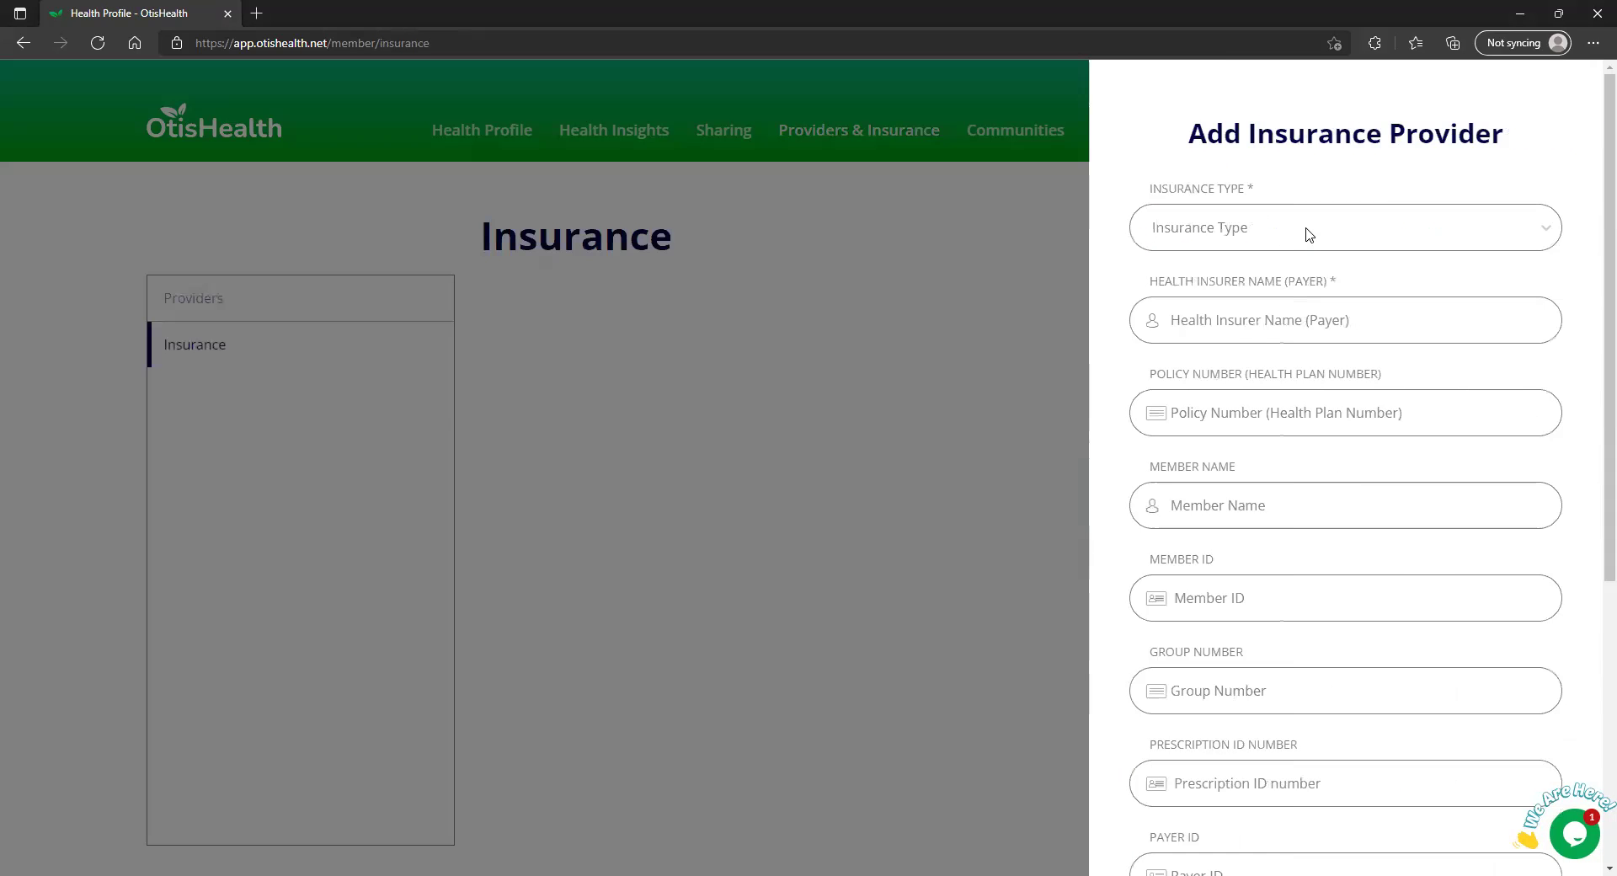
click(1310, 234)
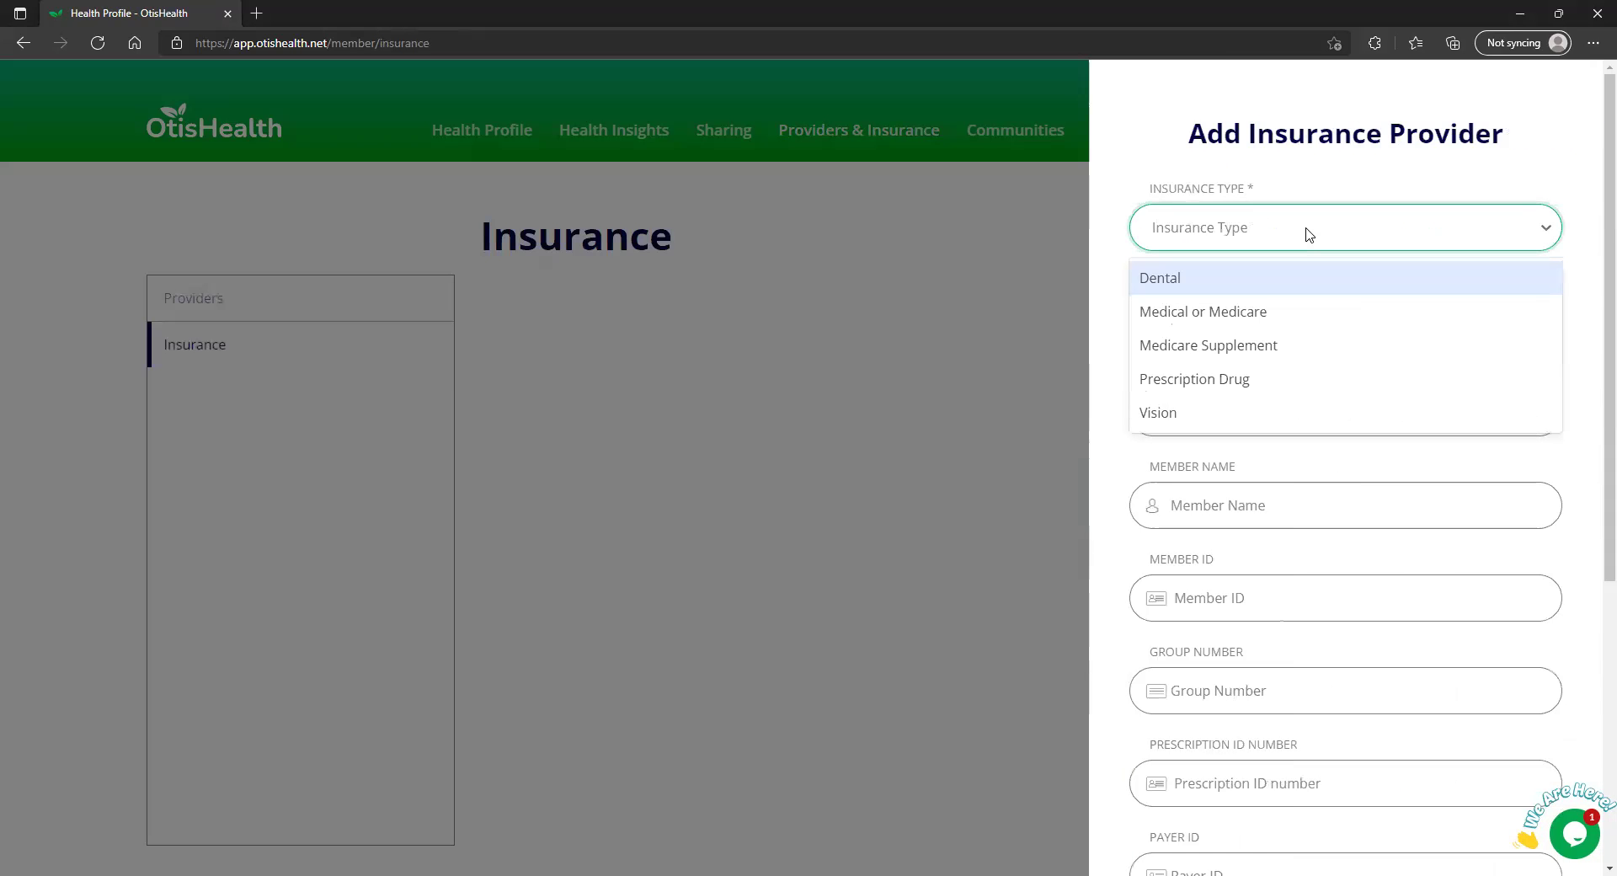
click(1266, 318)
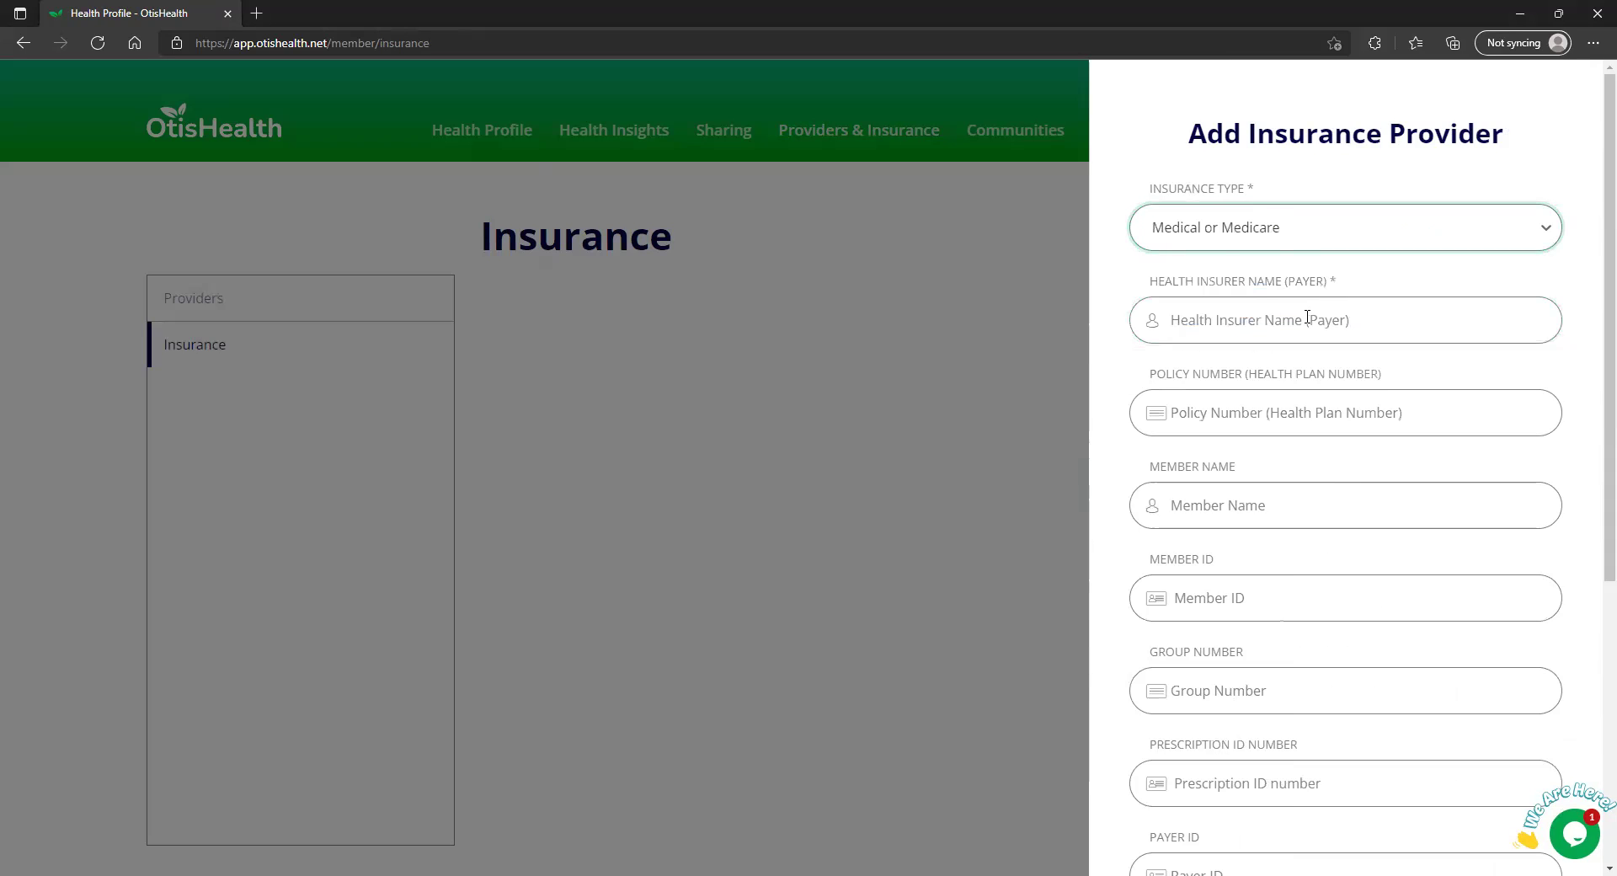
click(1318, 316)
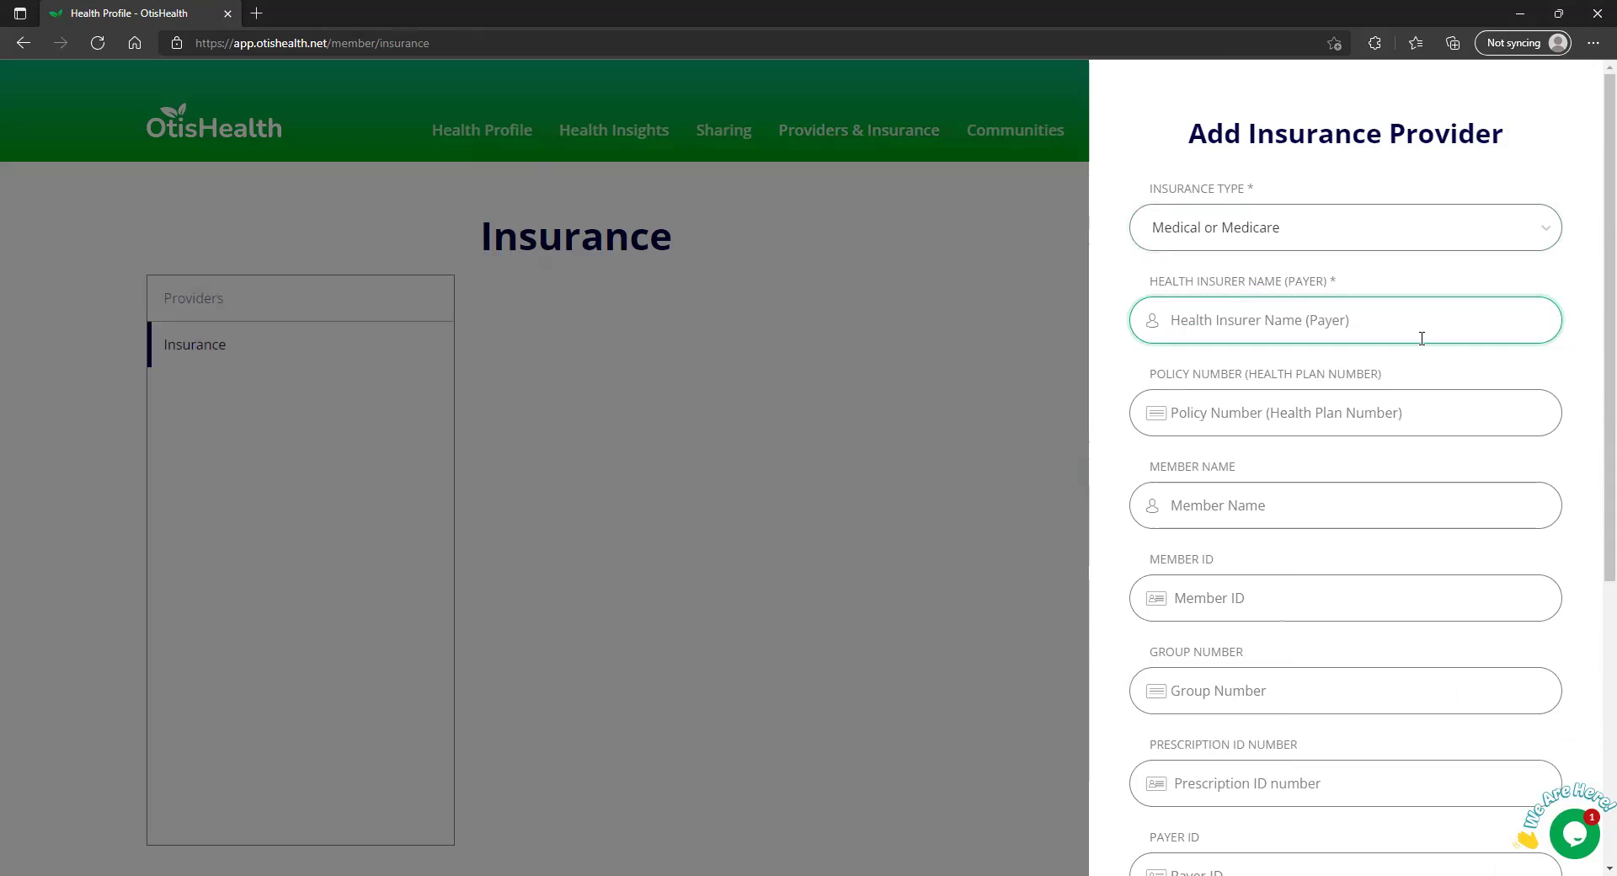
text(Medica)
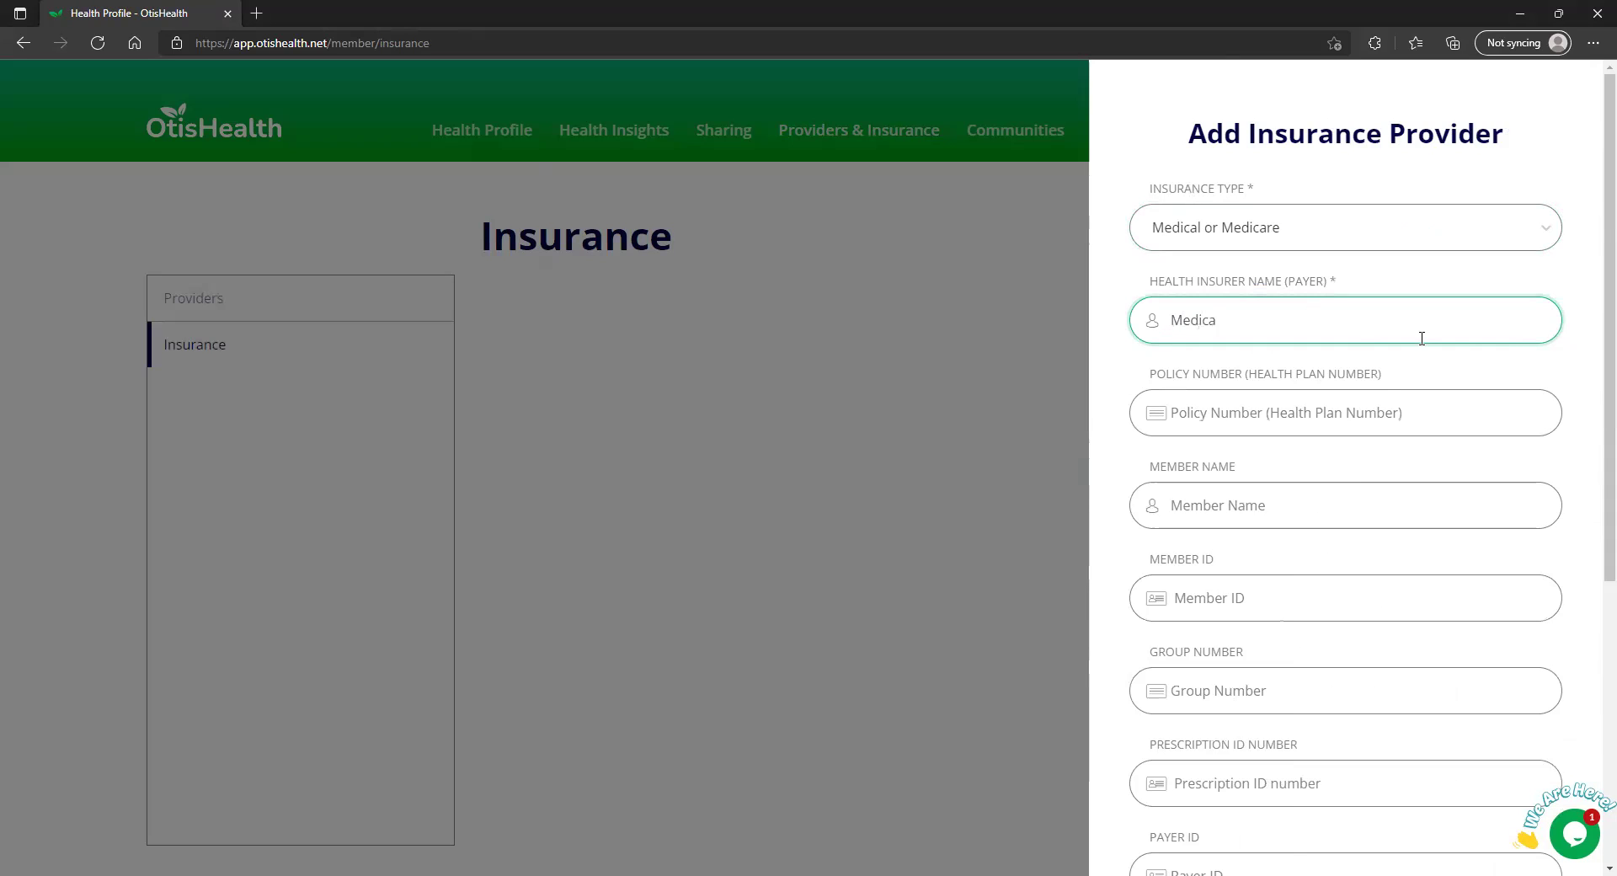
text(re)
Fill in the policy number, member name, member ID, group number and payer ID
click(1391, 428)
text(123456789)
click(1351, 510)
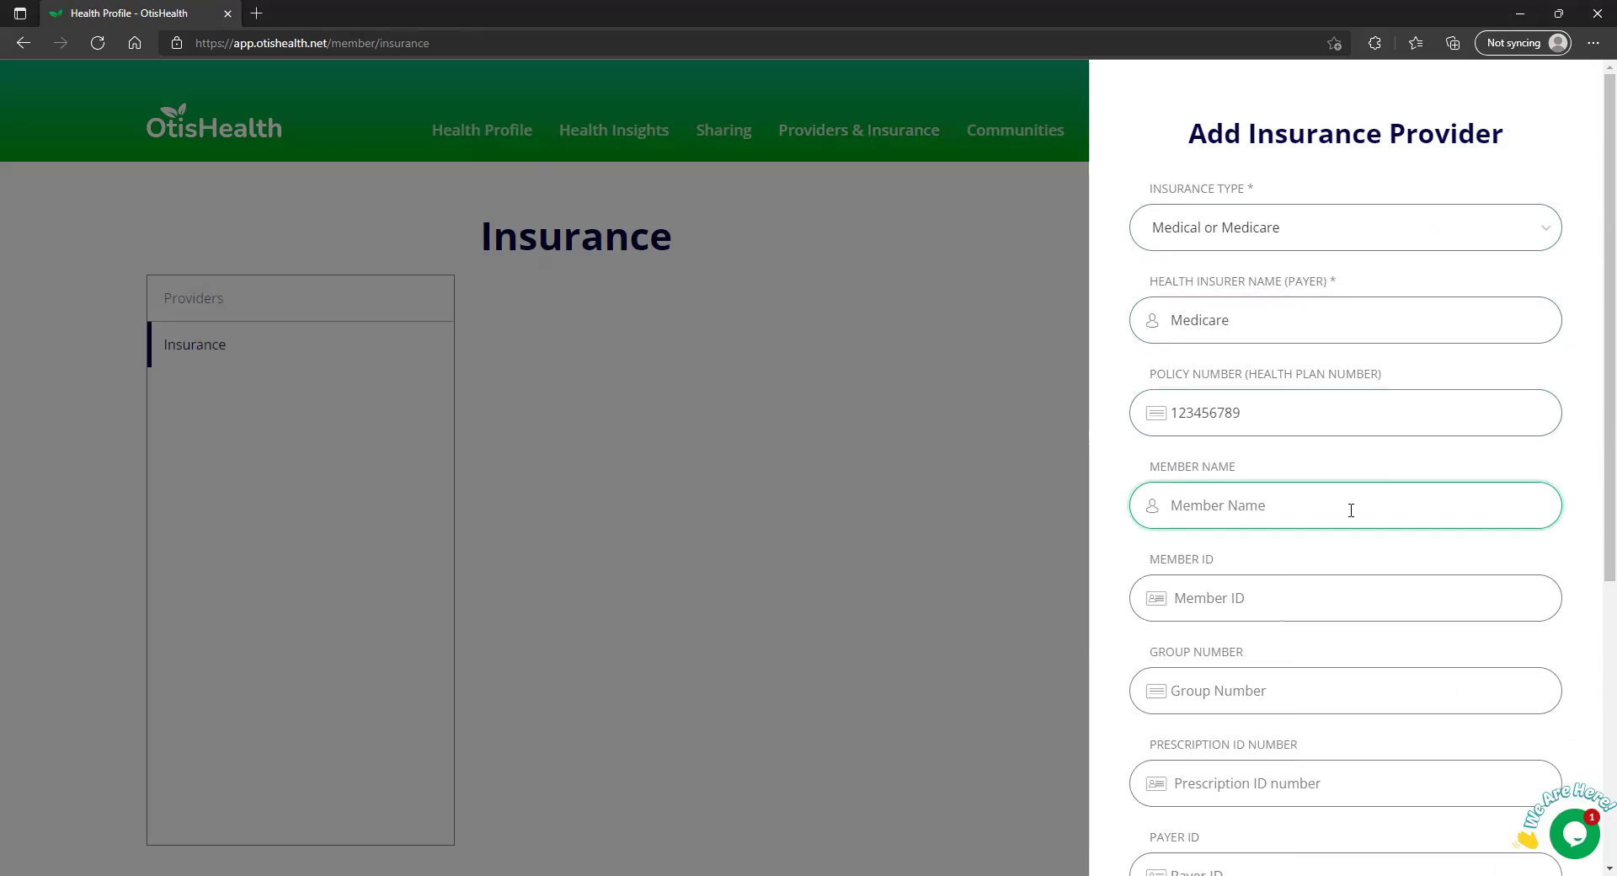
text(Athena Test)
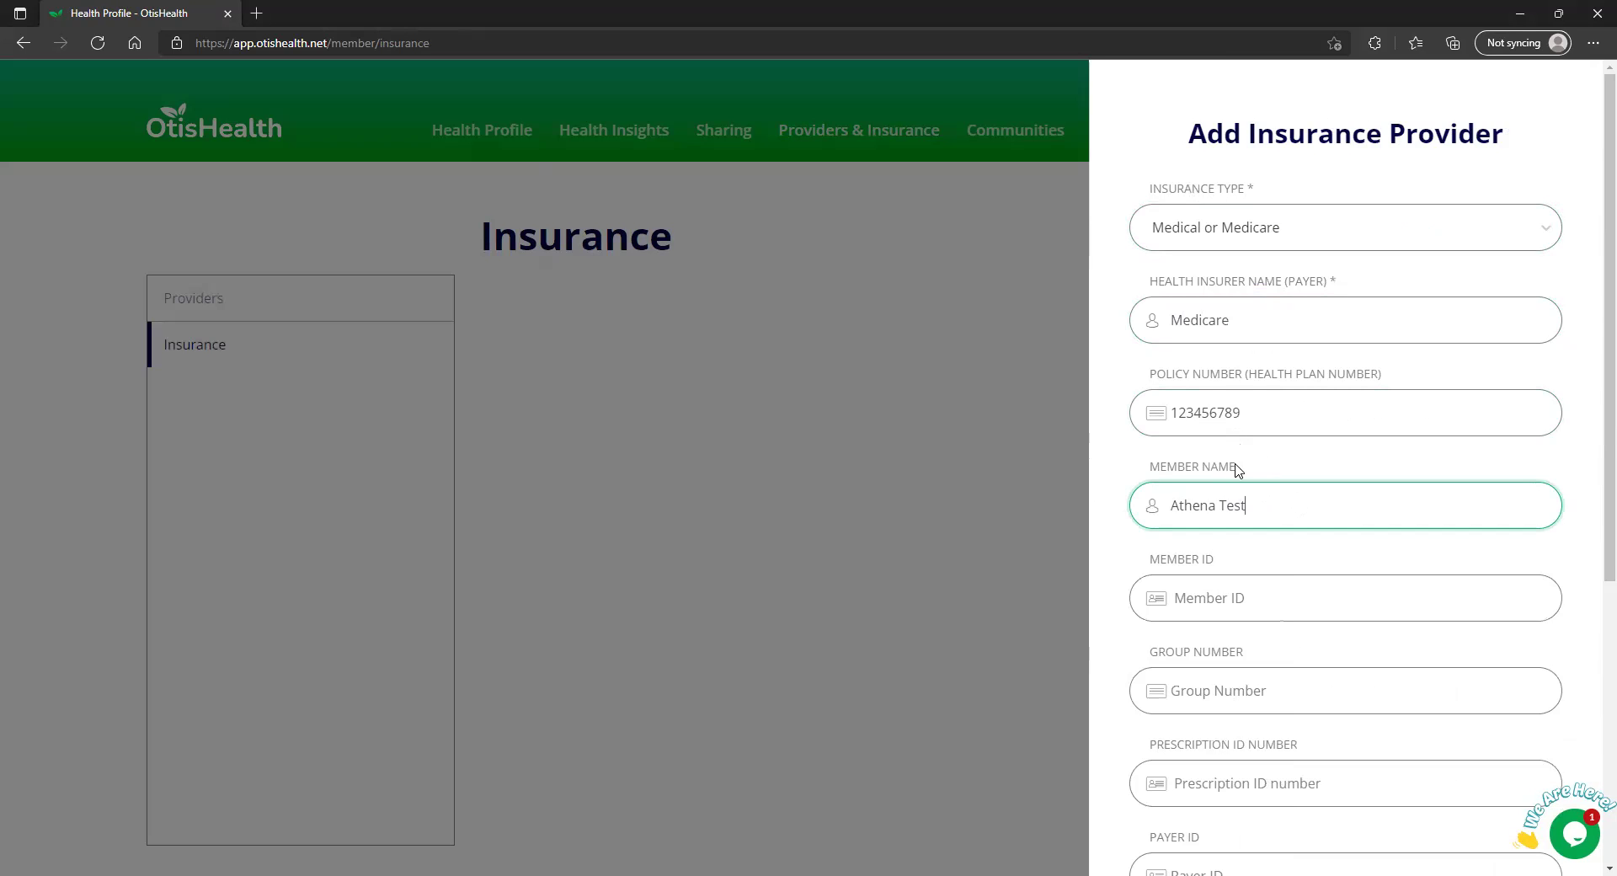
click(1260, 579)
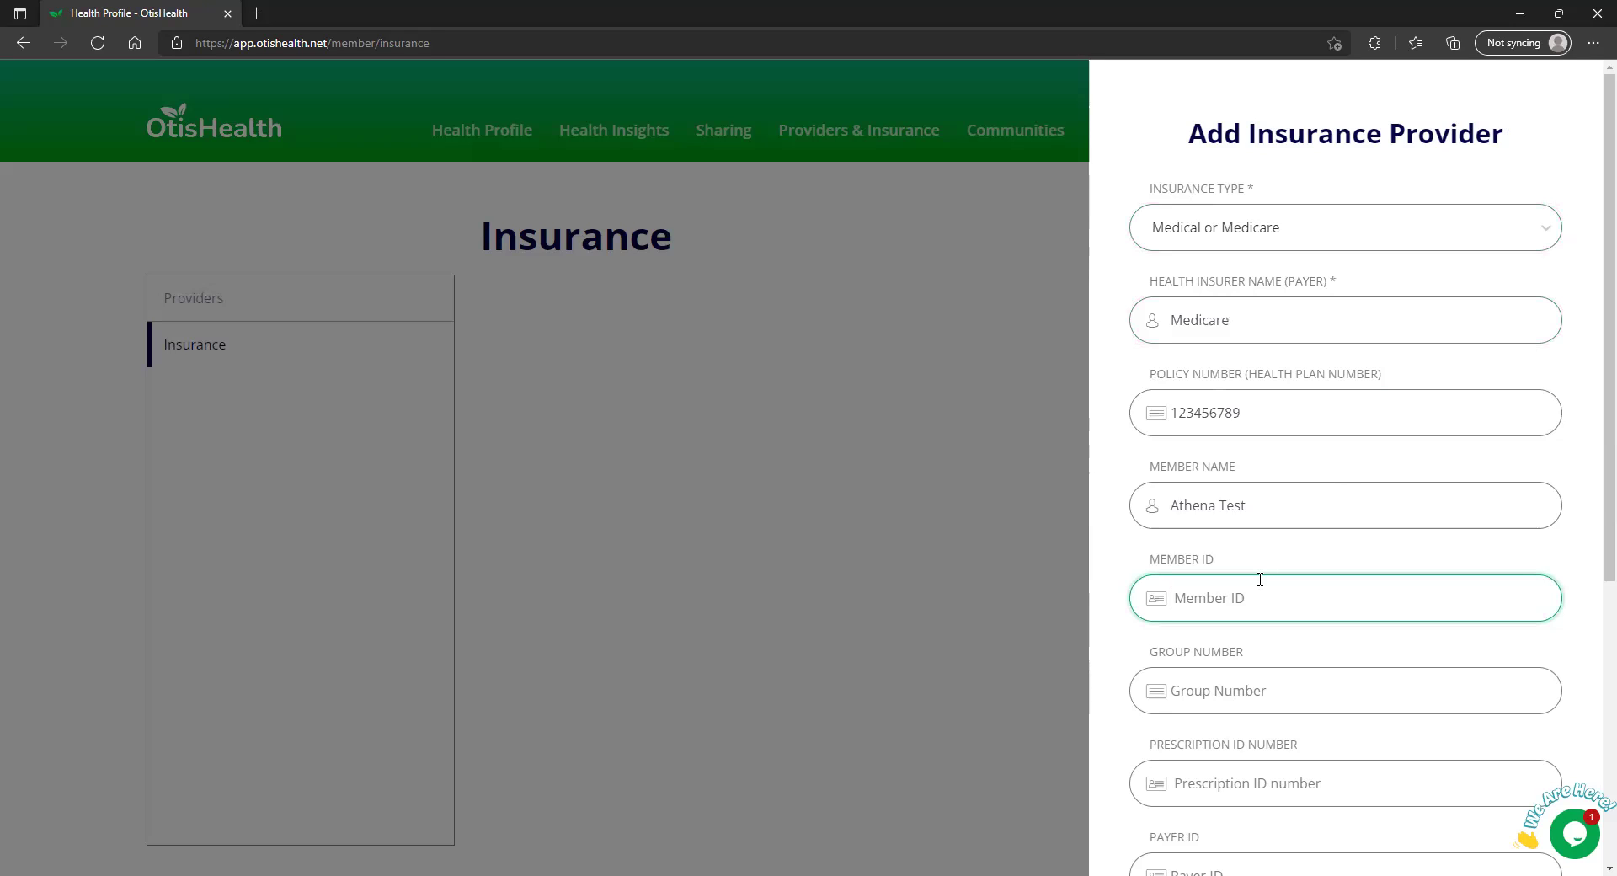
text(123456789)
click(1294, 700)
text(123)
scroll(1293, 700, down, 5)
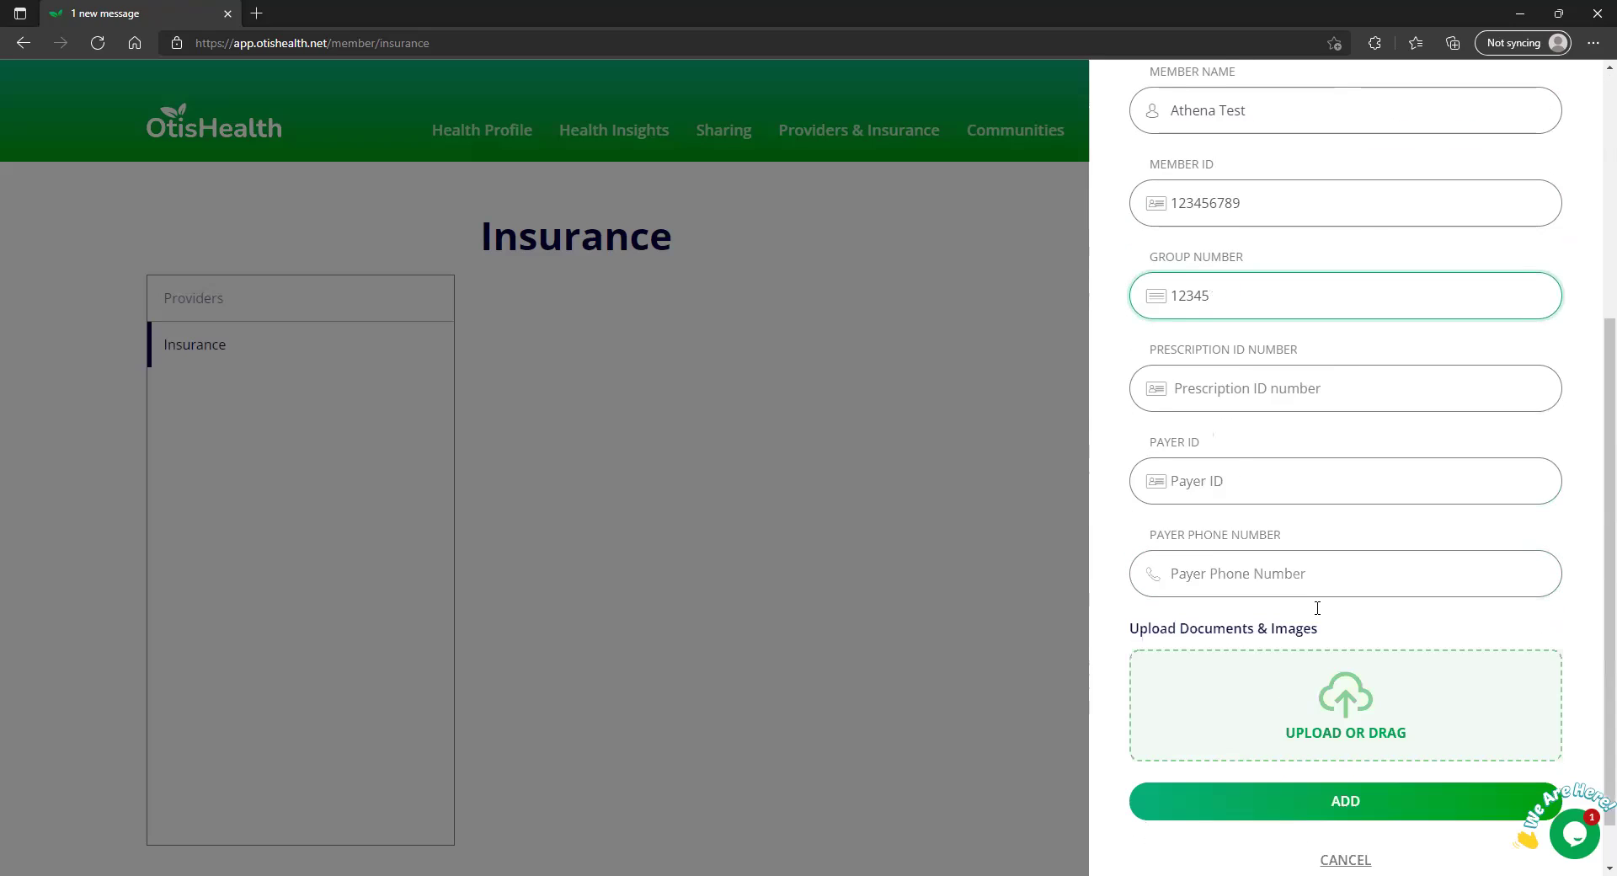
click(1238, 494)
text(13)
text(23)
text(456)
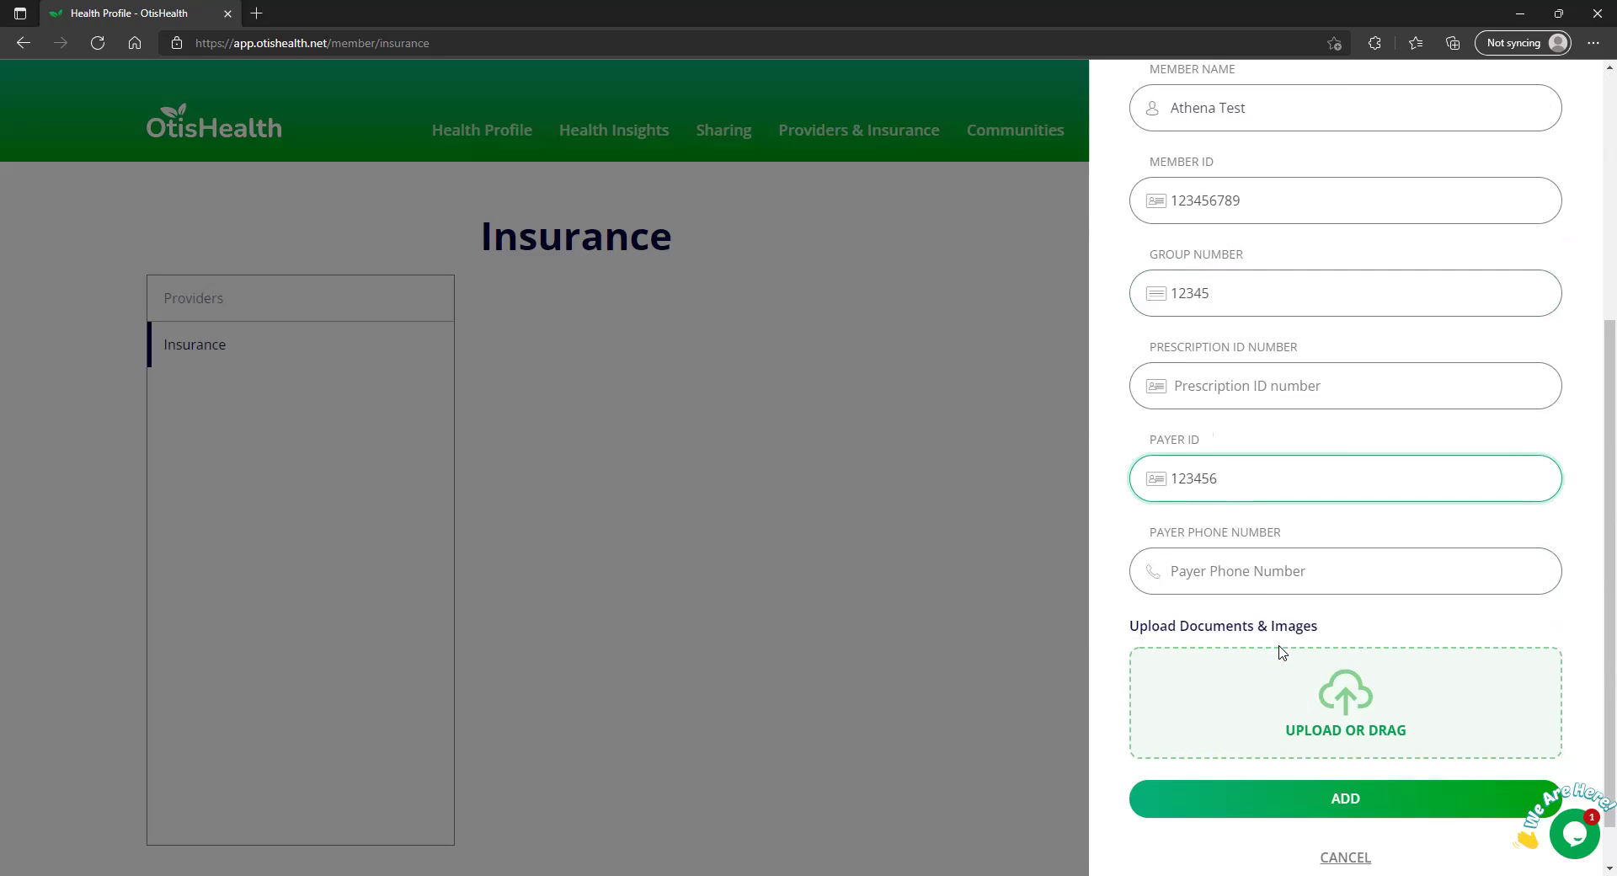
Attach Medicare Card.jpg as the card image and add the insurance entry
click(1328, 709)
click(227, 140)
click(716, 674)
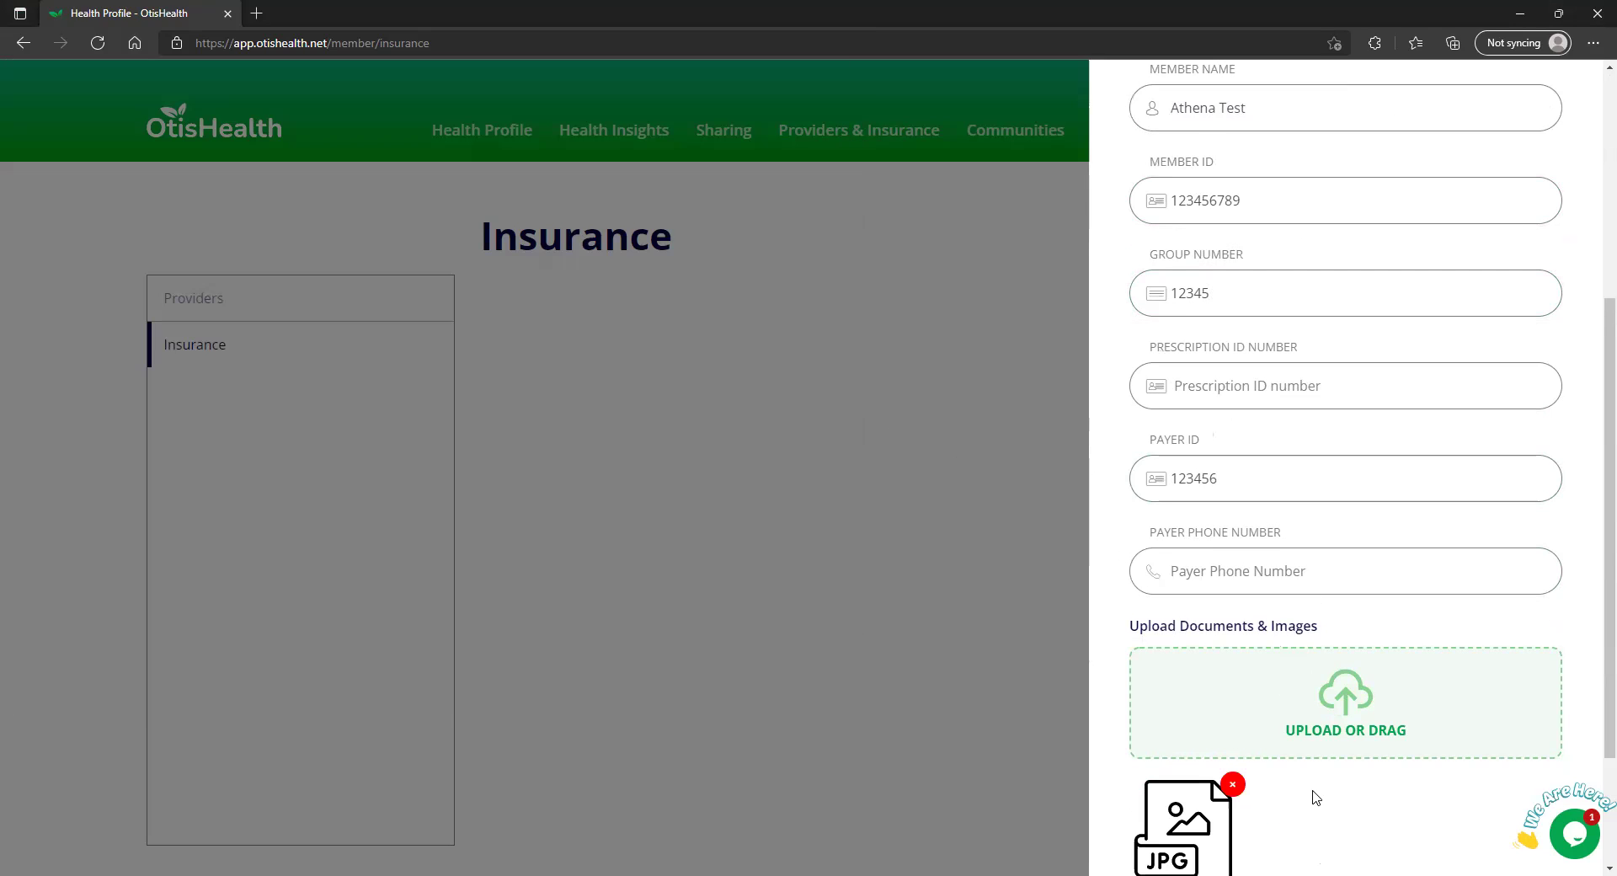
scroll(1316, 798, down, 2)
click(1328, 750)
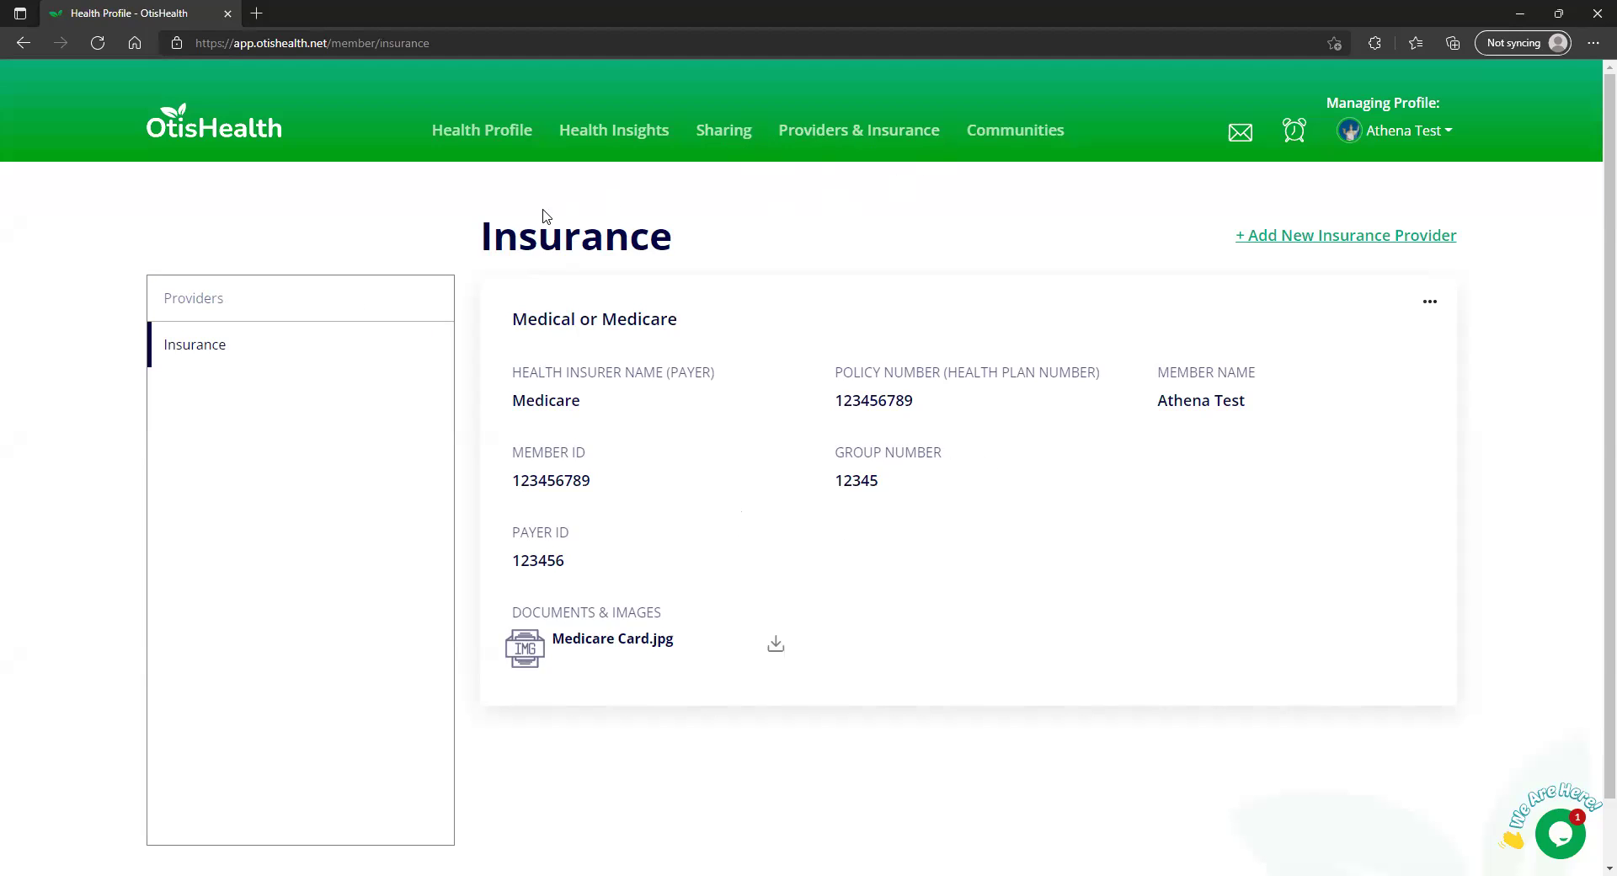
Open the Providers page from the left-hand list
click(371, 292)
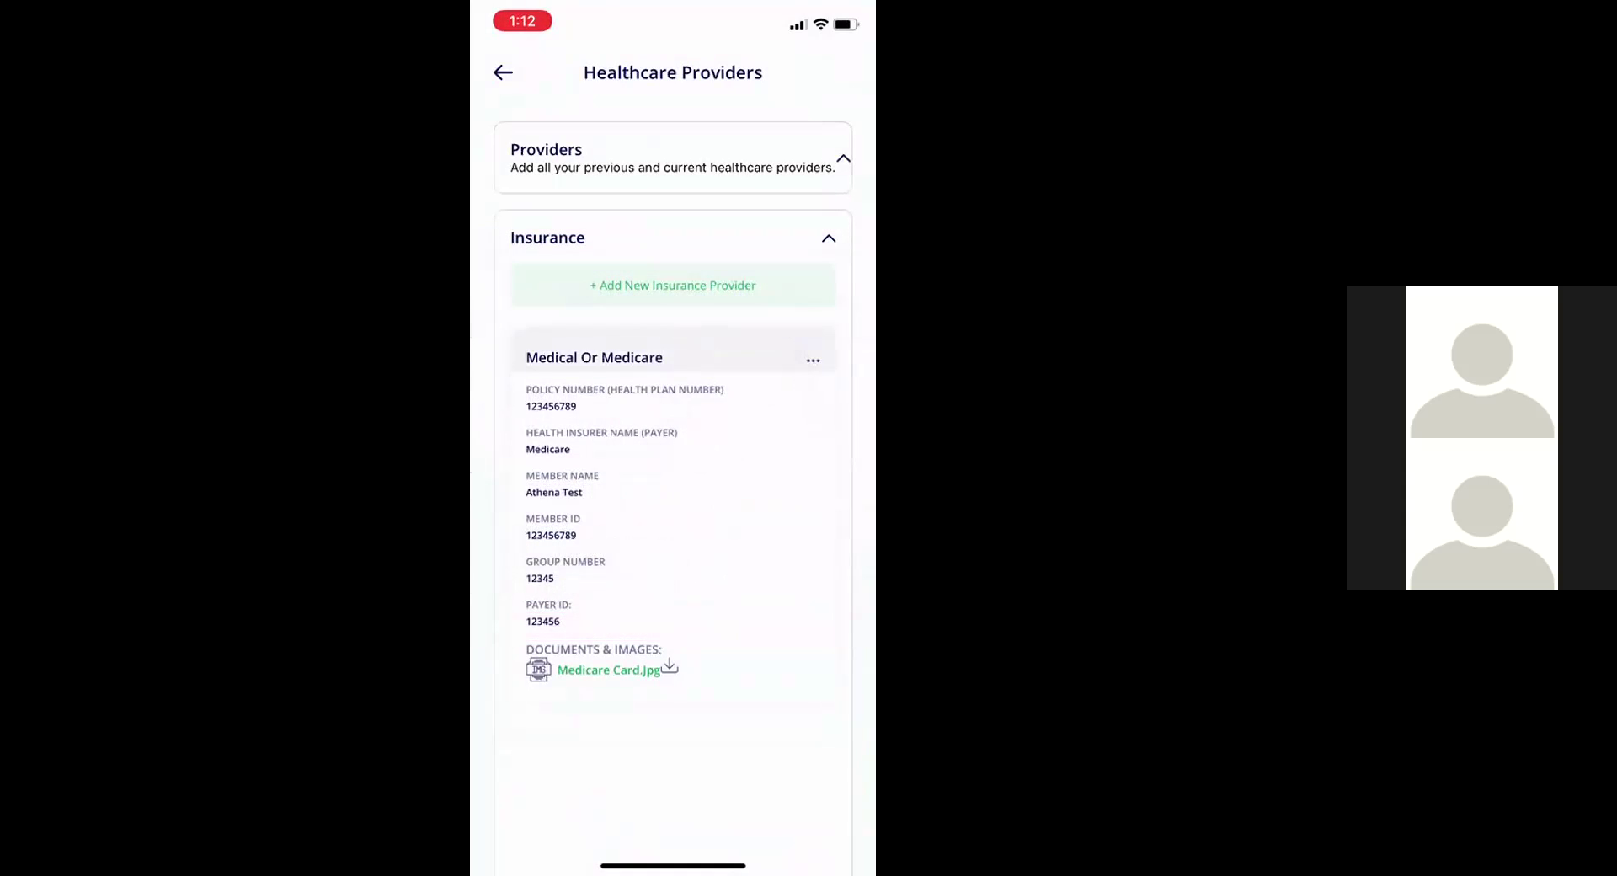
click(828, 239)
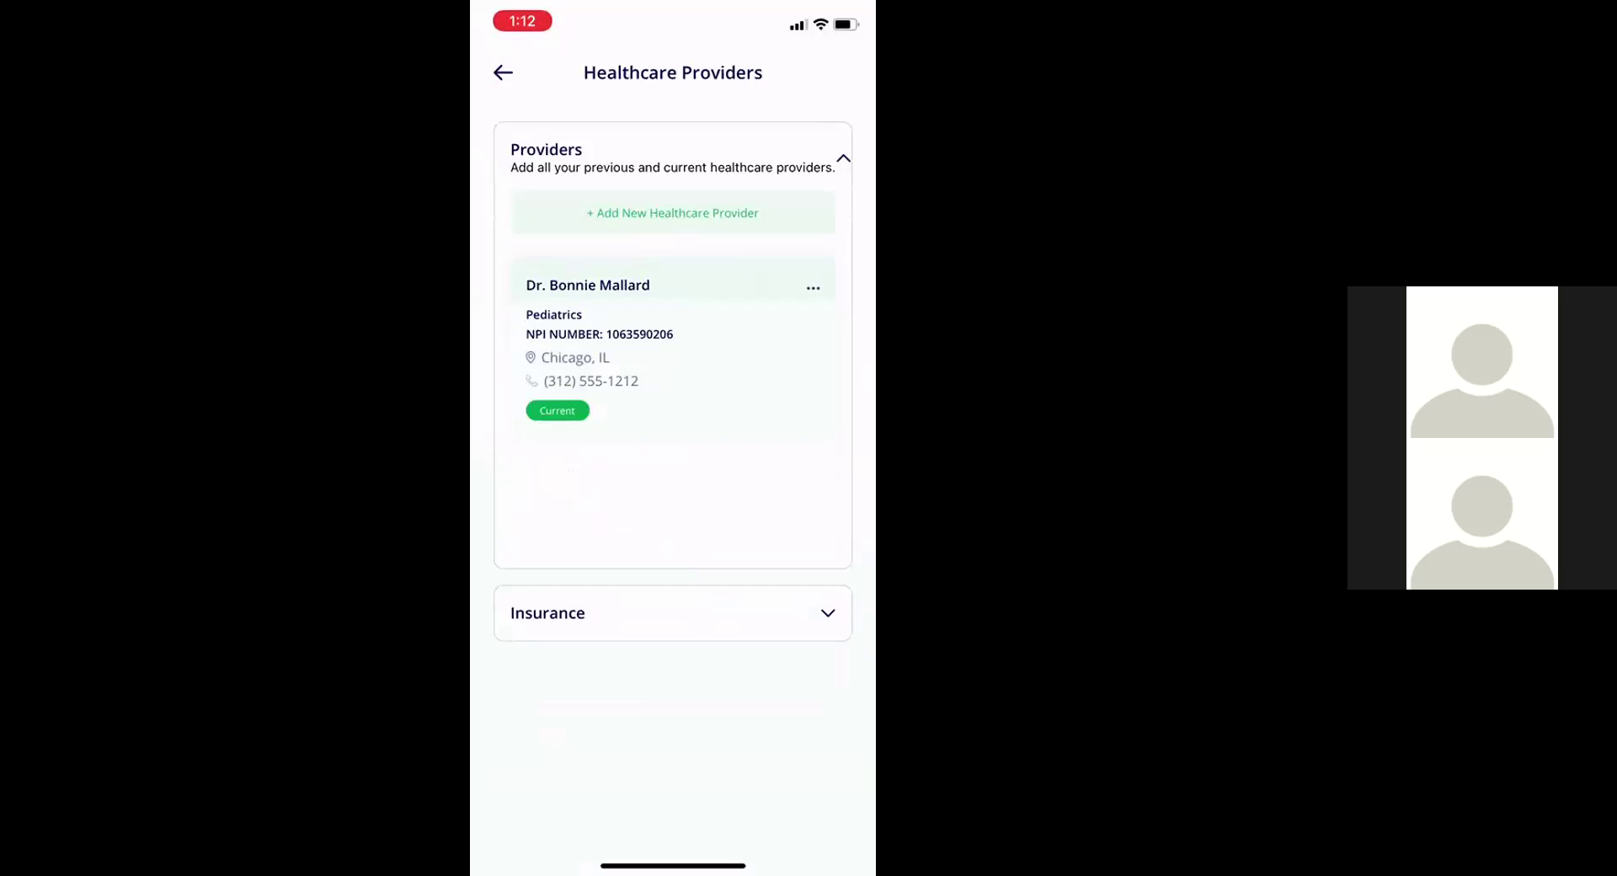
click(673, 213)
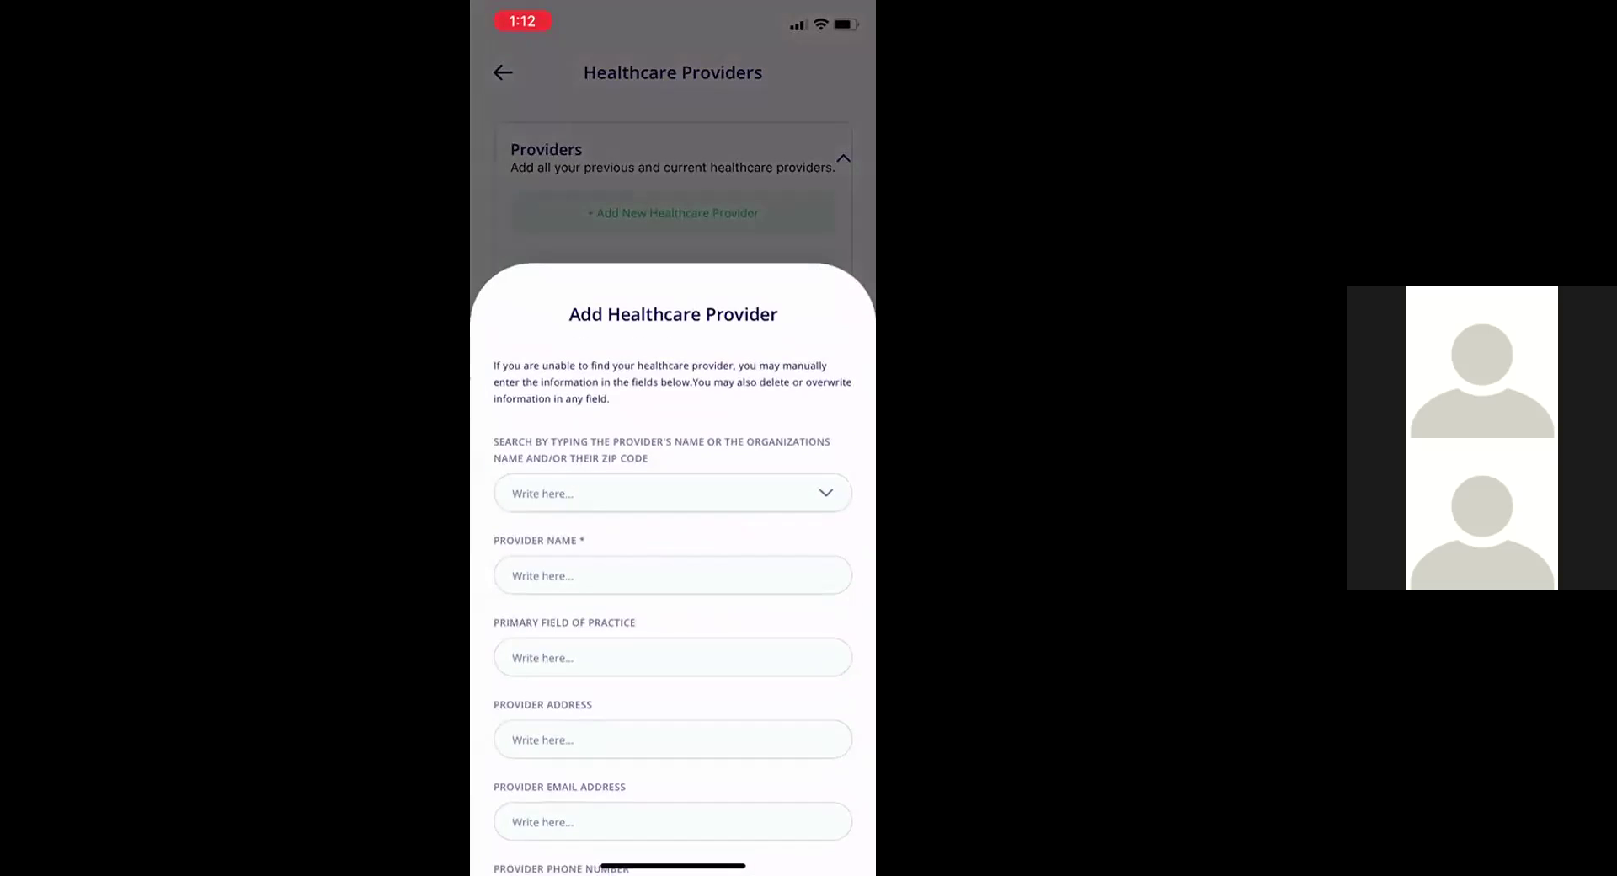
text(m)
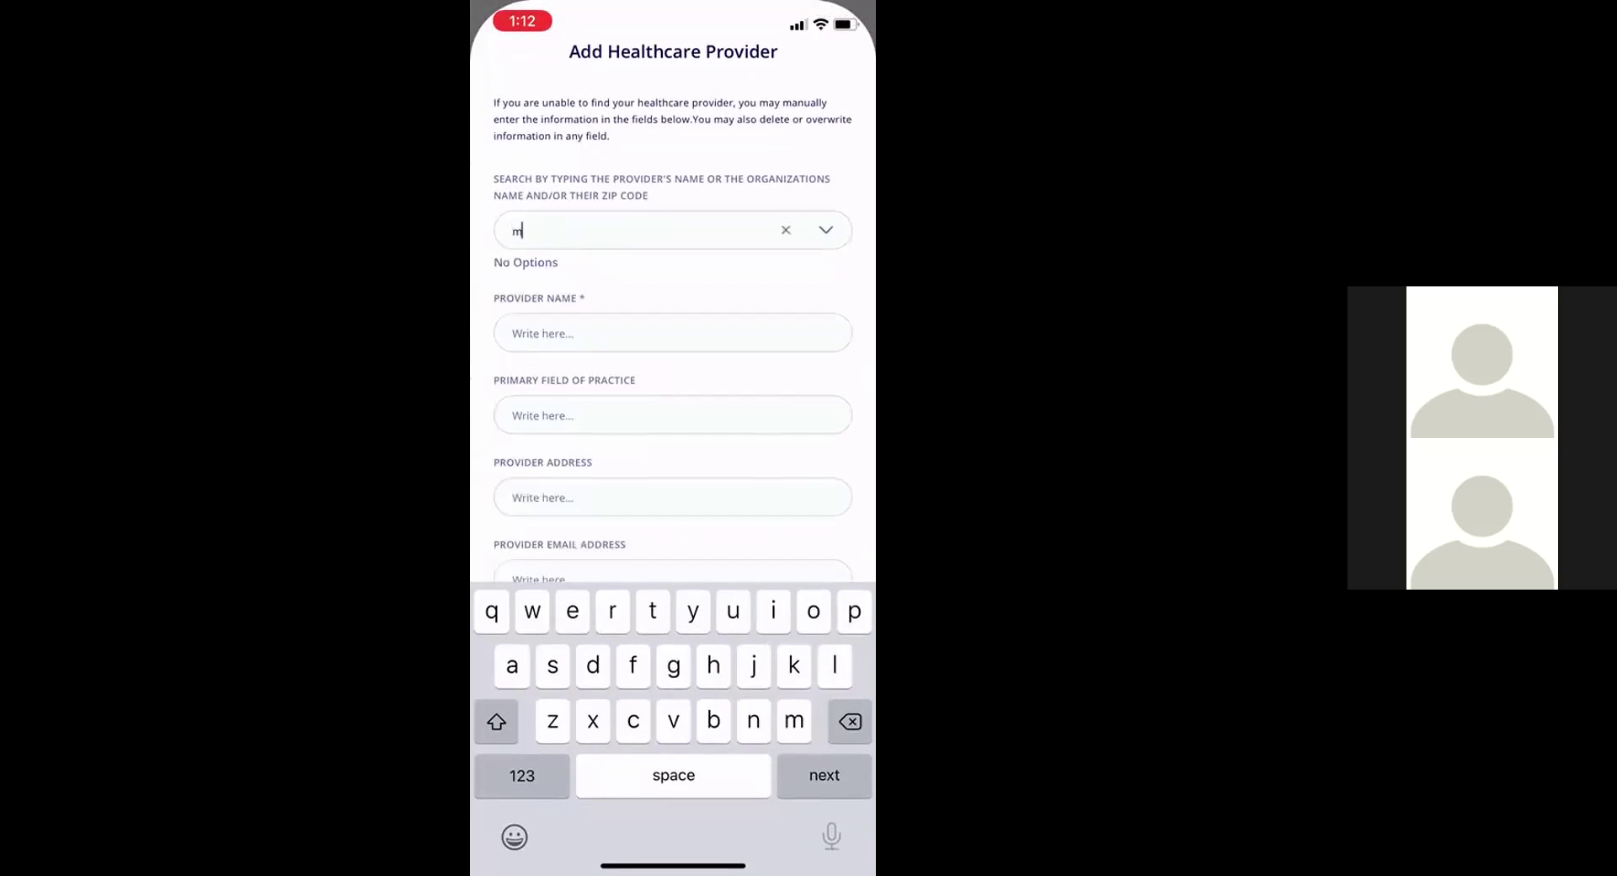
text(allard)
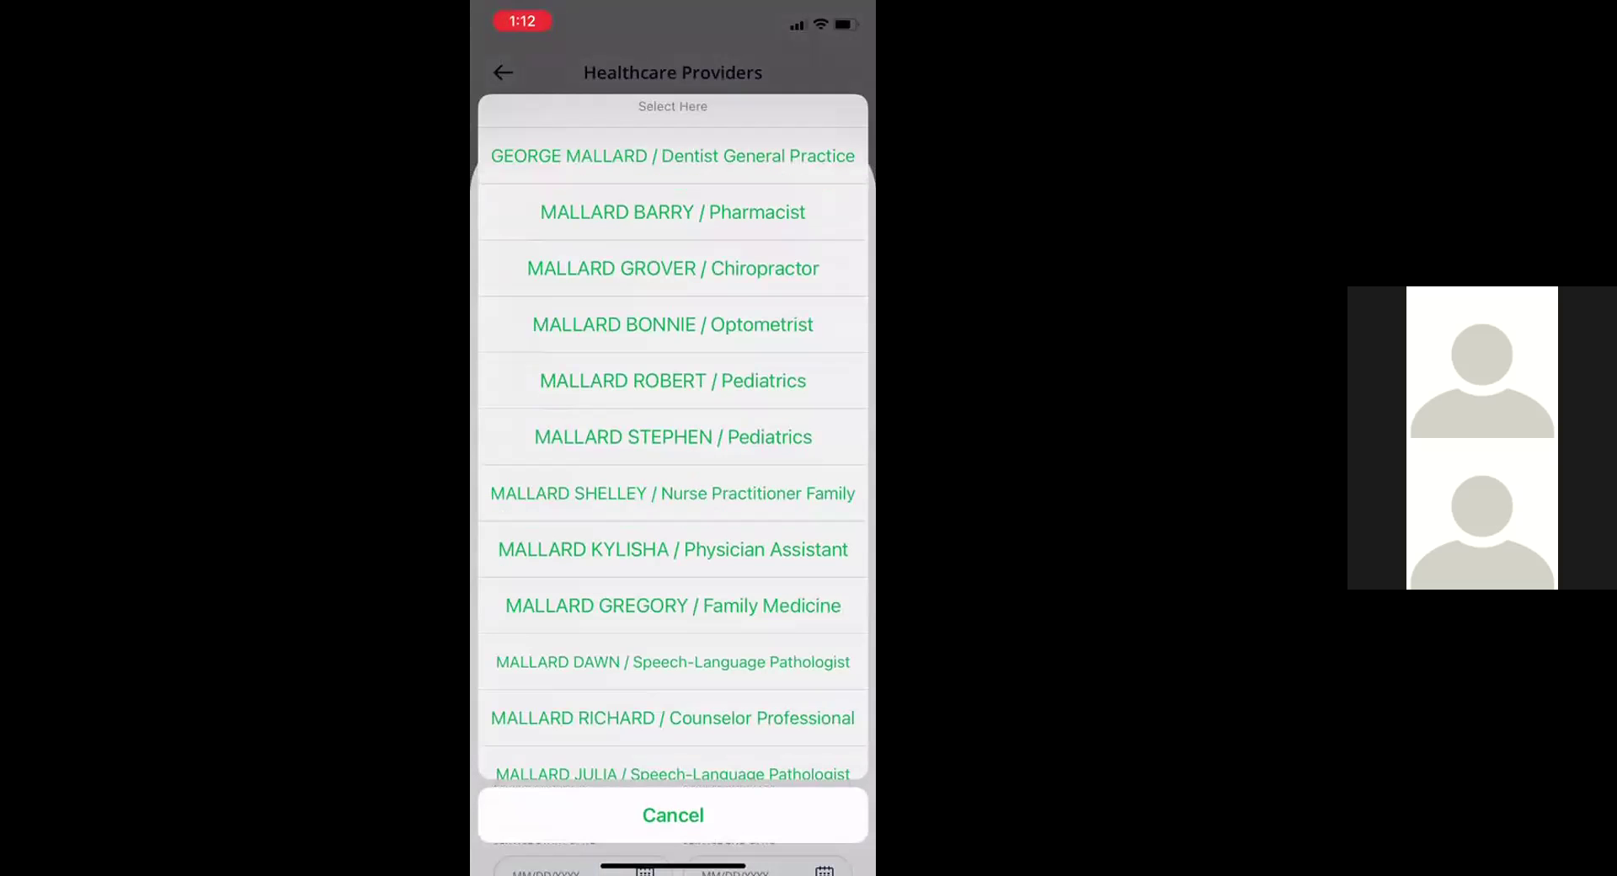
click(673, 814)
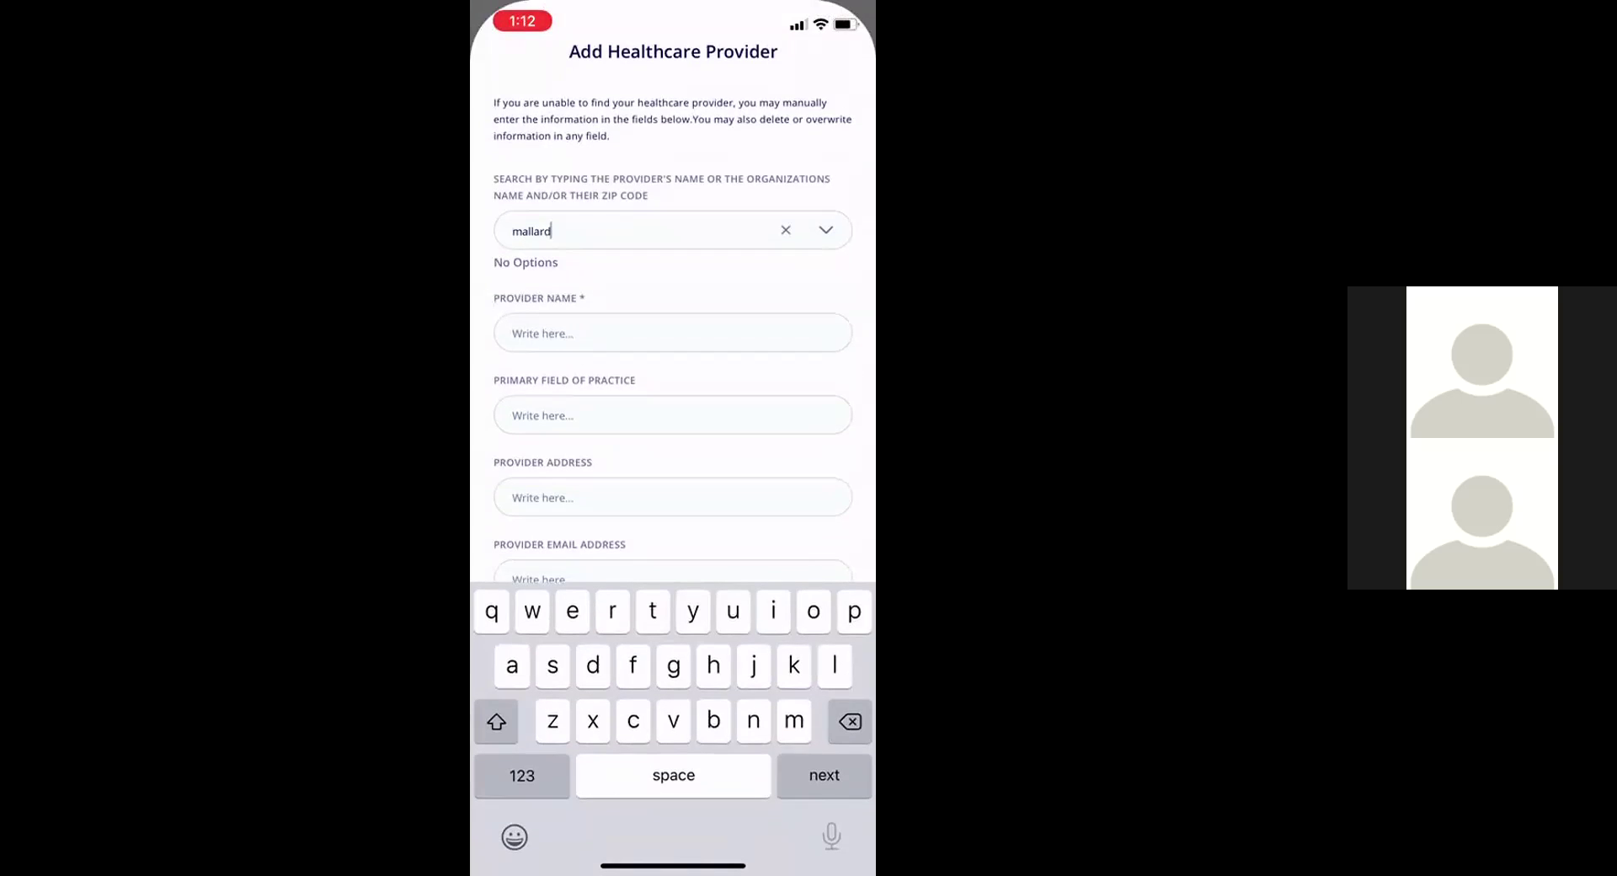
scroll(673, 505, down, 5)
scroll(673, 505, up, 5)
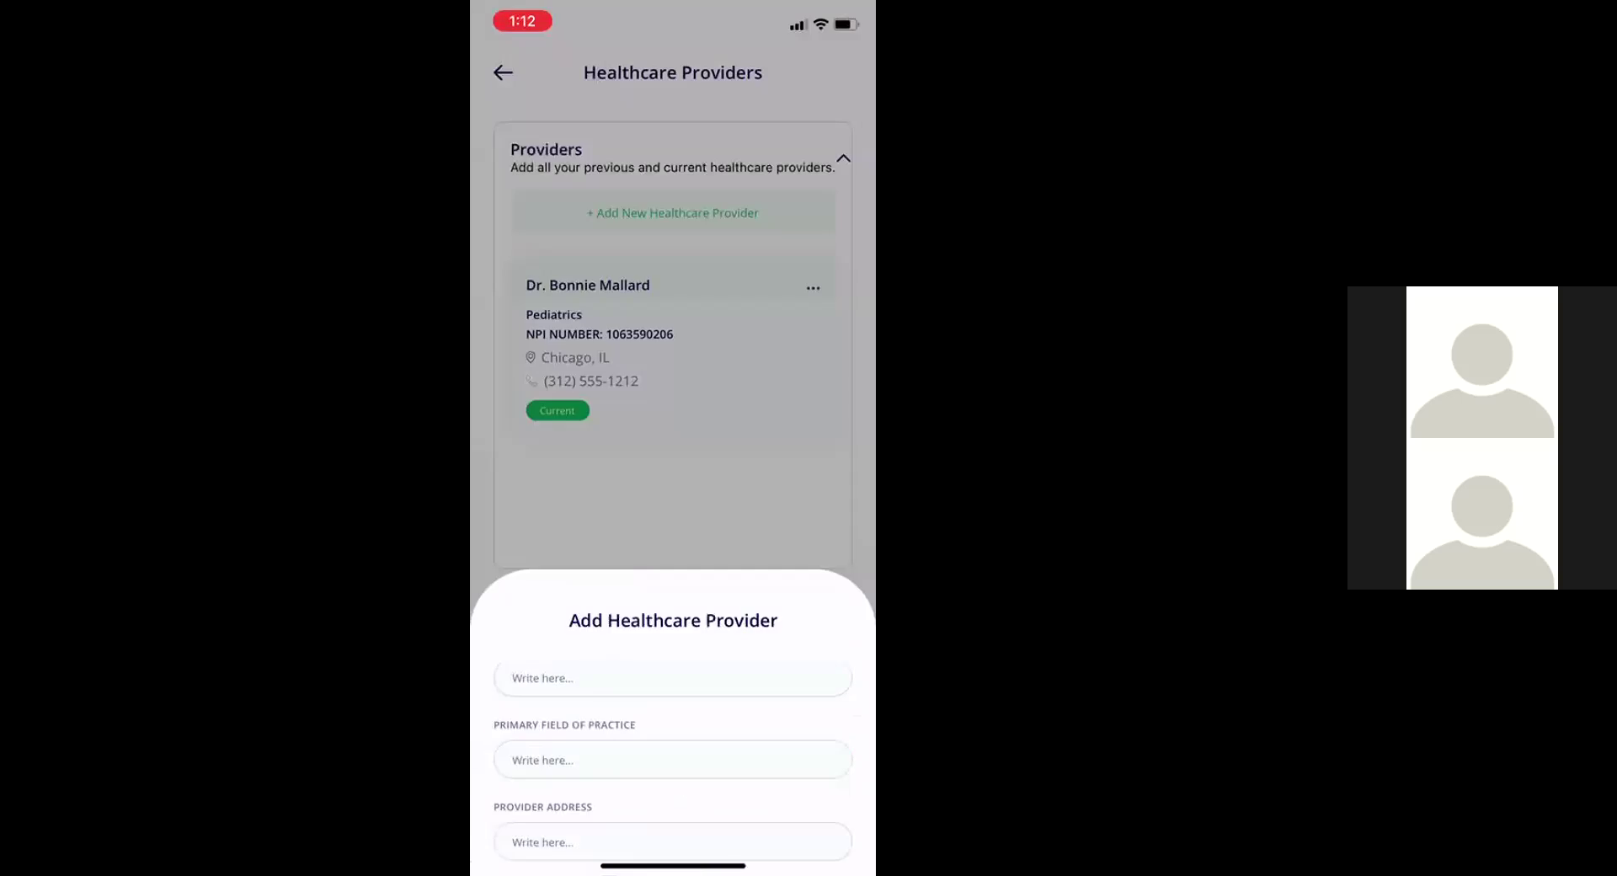
click(673, 612)
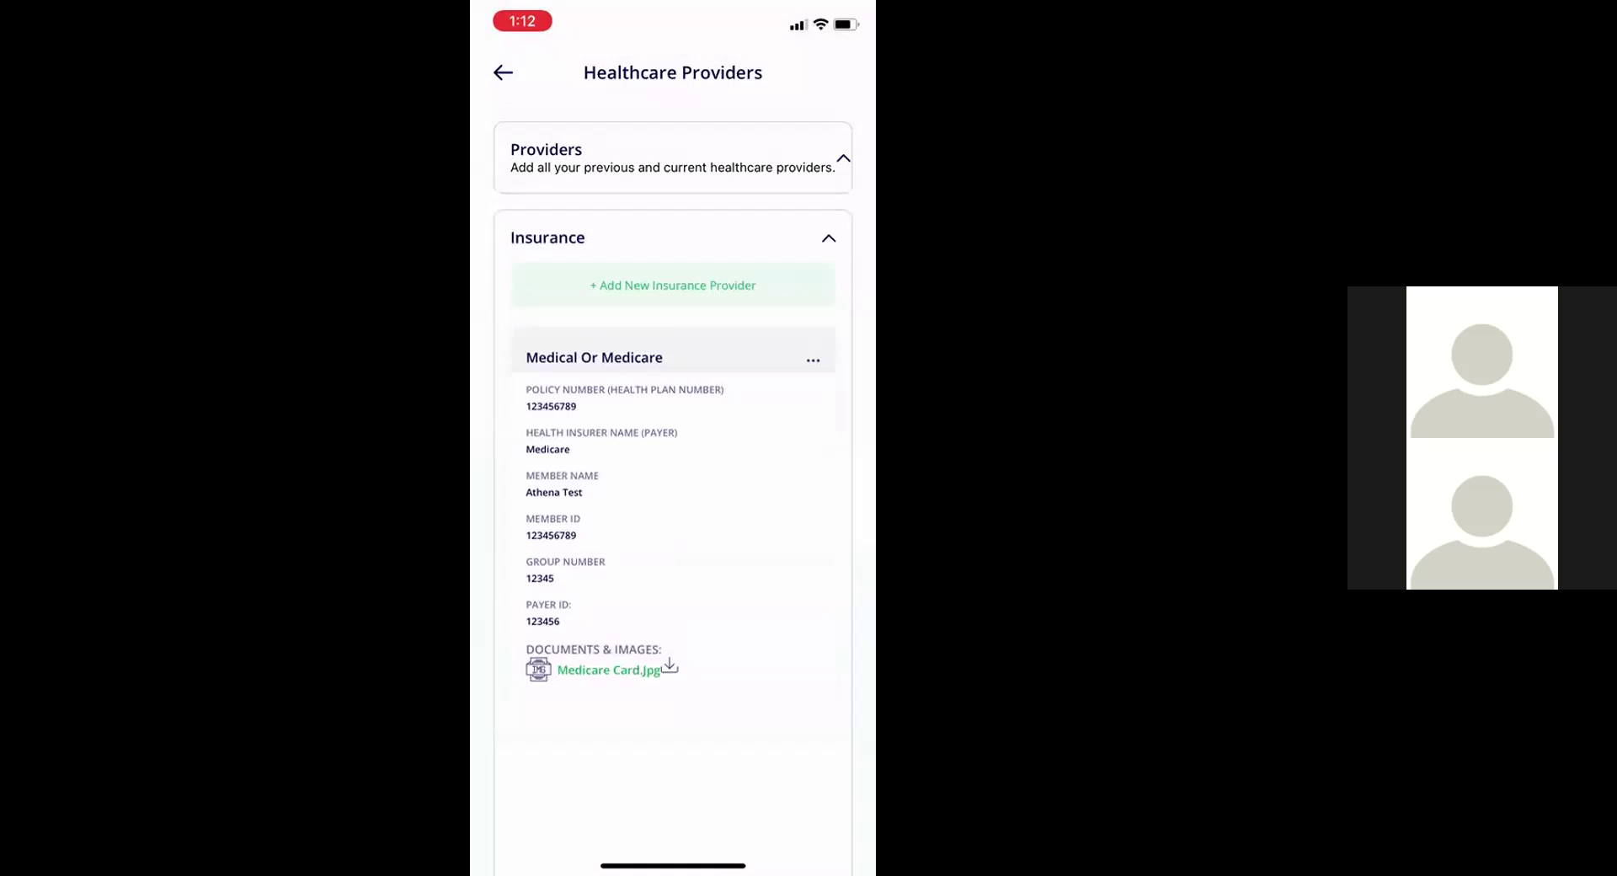
click(673, 285)
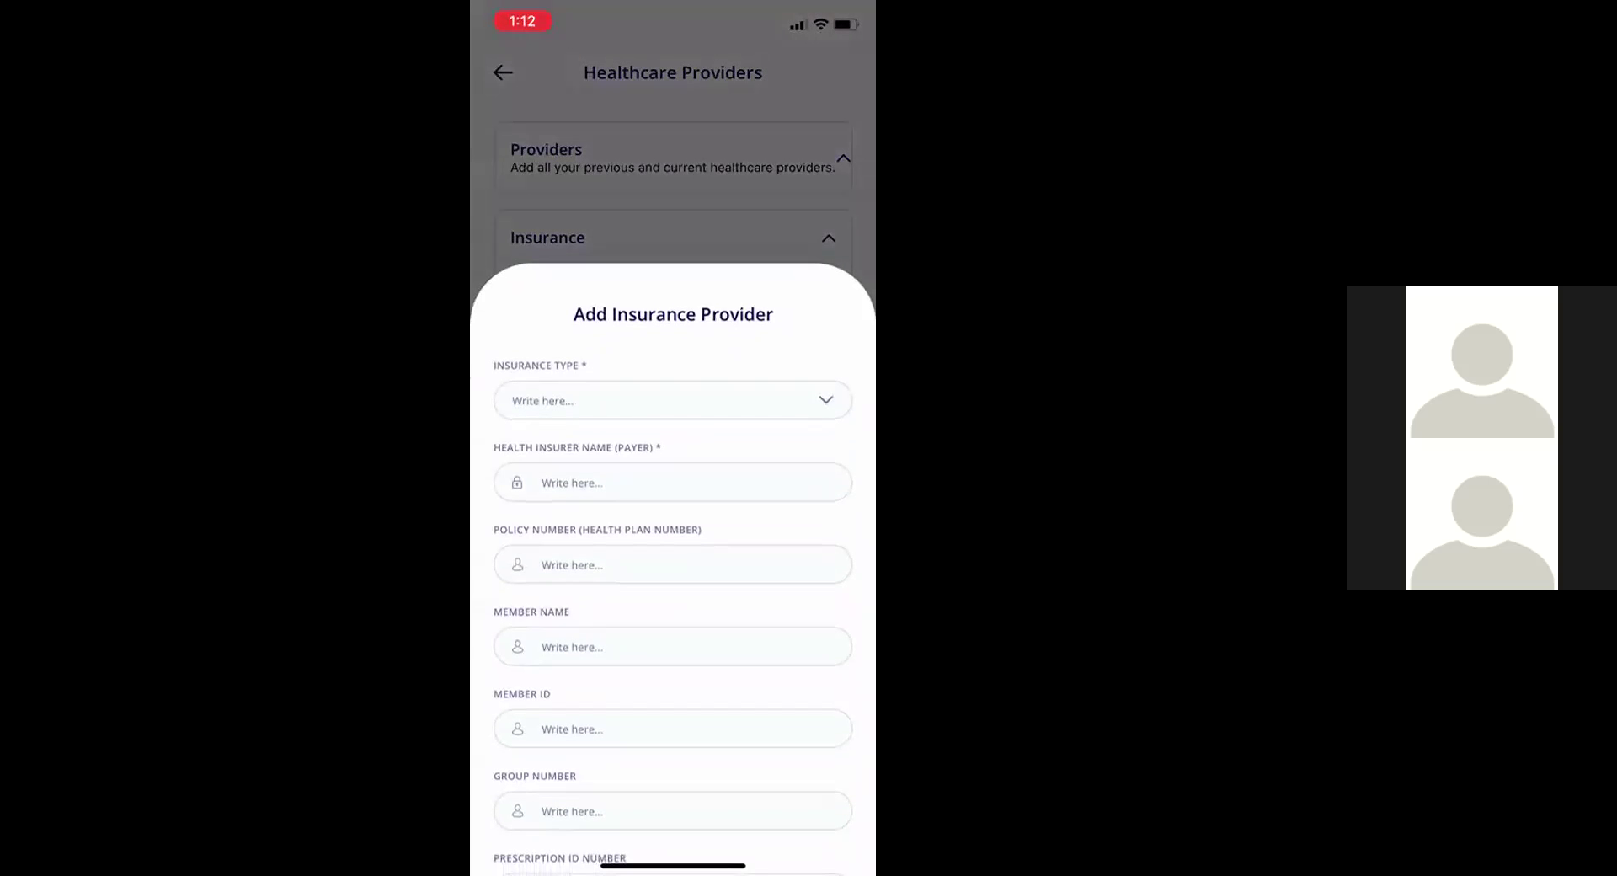
click(673, 401)
click(673, 585)
scroll(673, 505, down, 5)
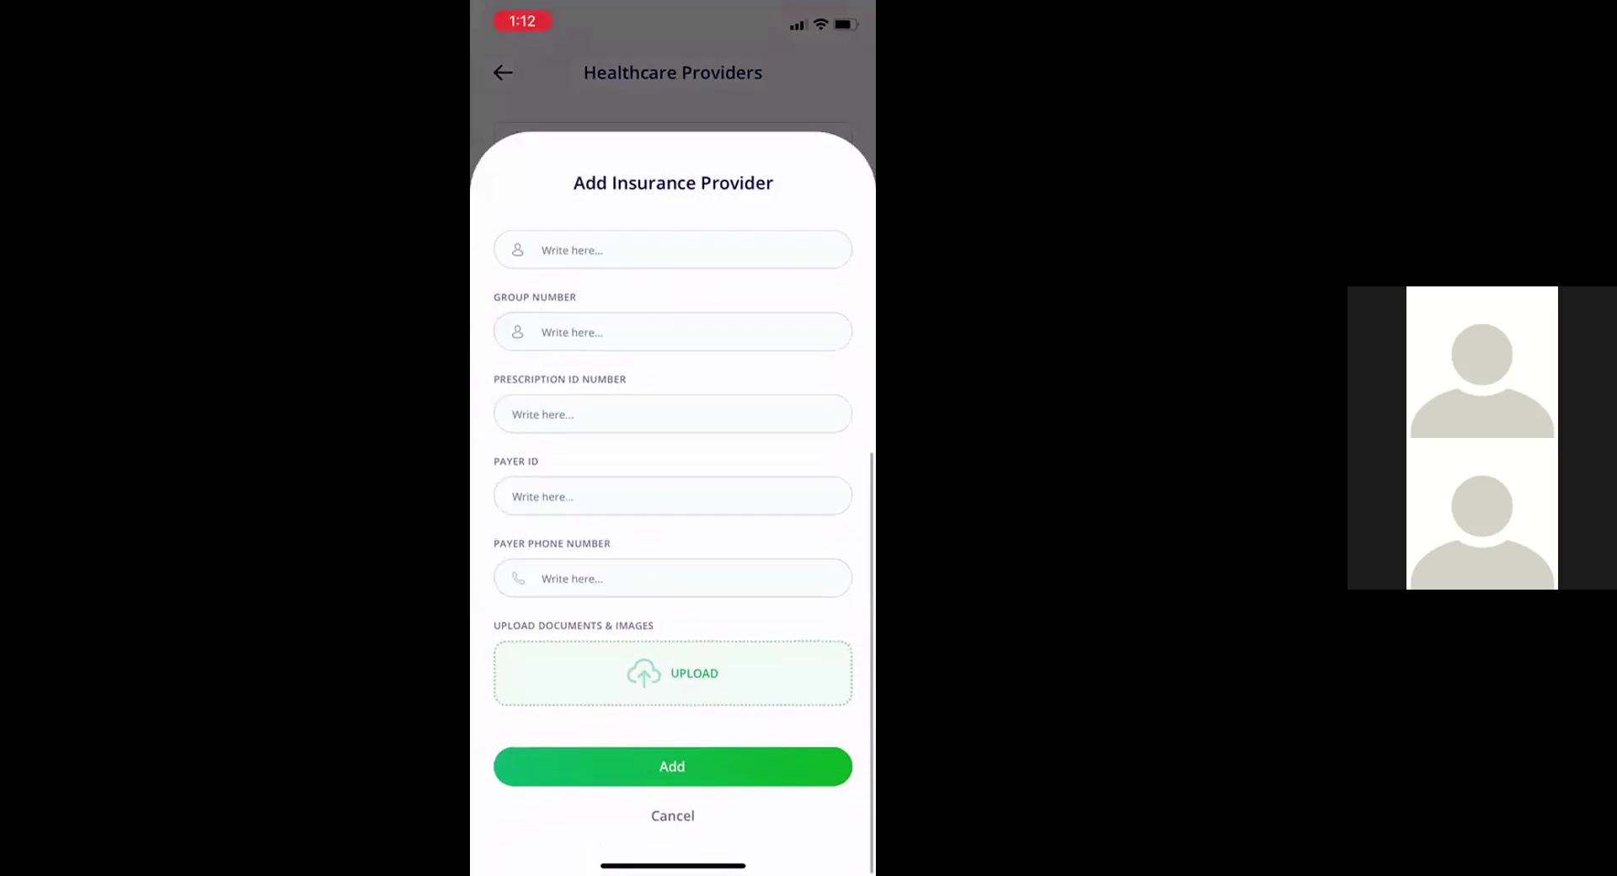
click(673, 672)
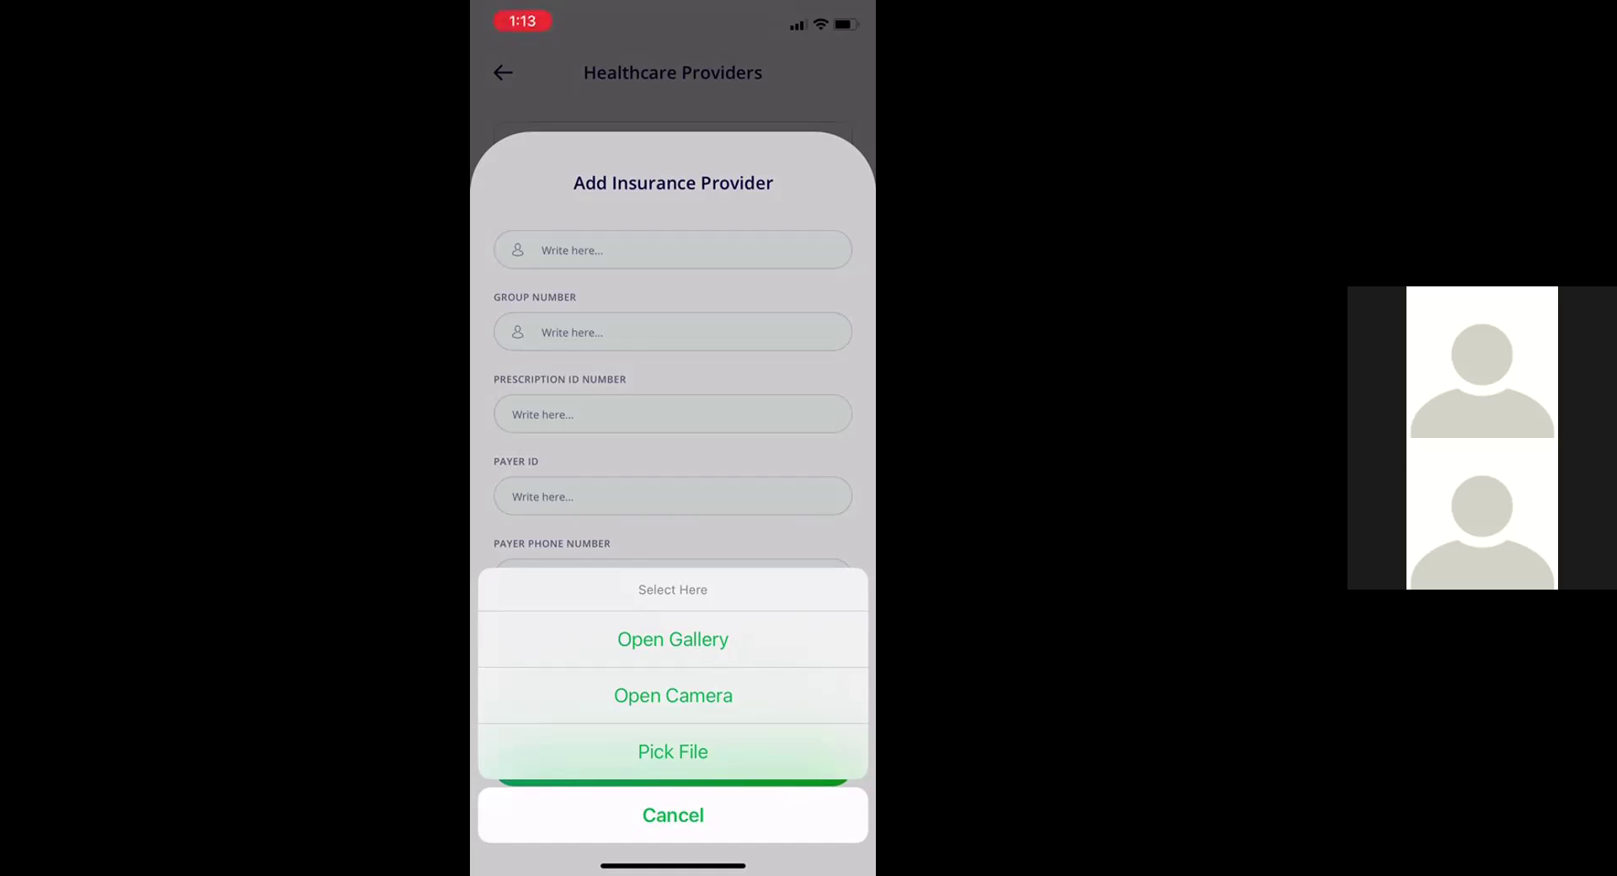
click(673, 815)
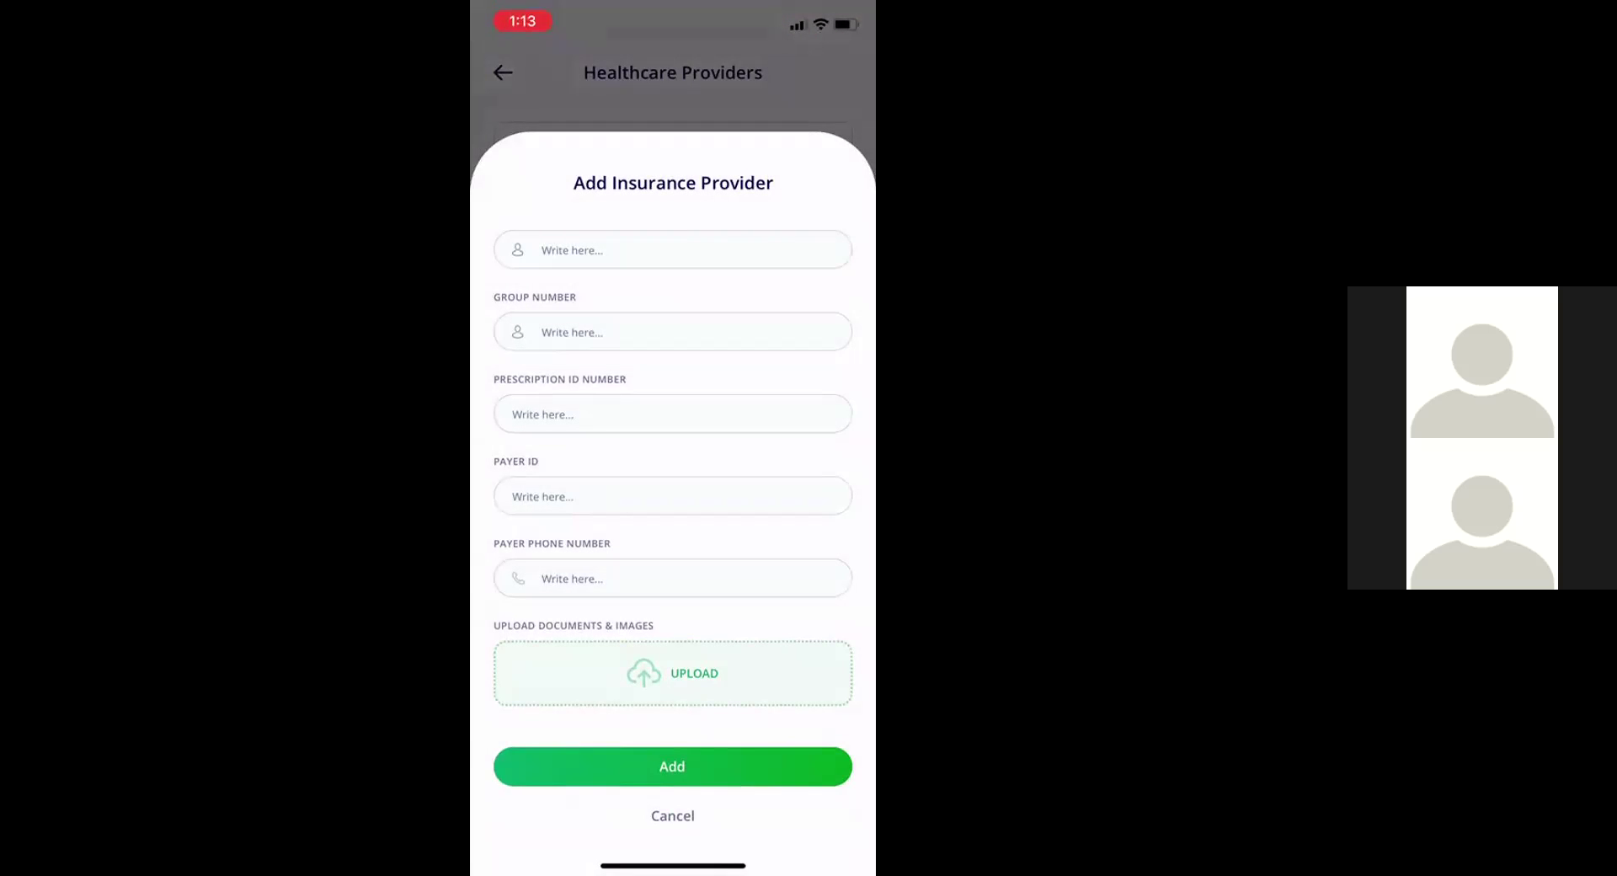
Close the insurance form without adding and go back to the home screen
click(672, 765)
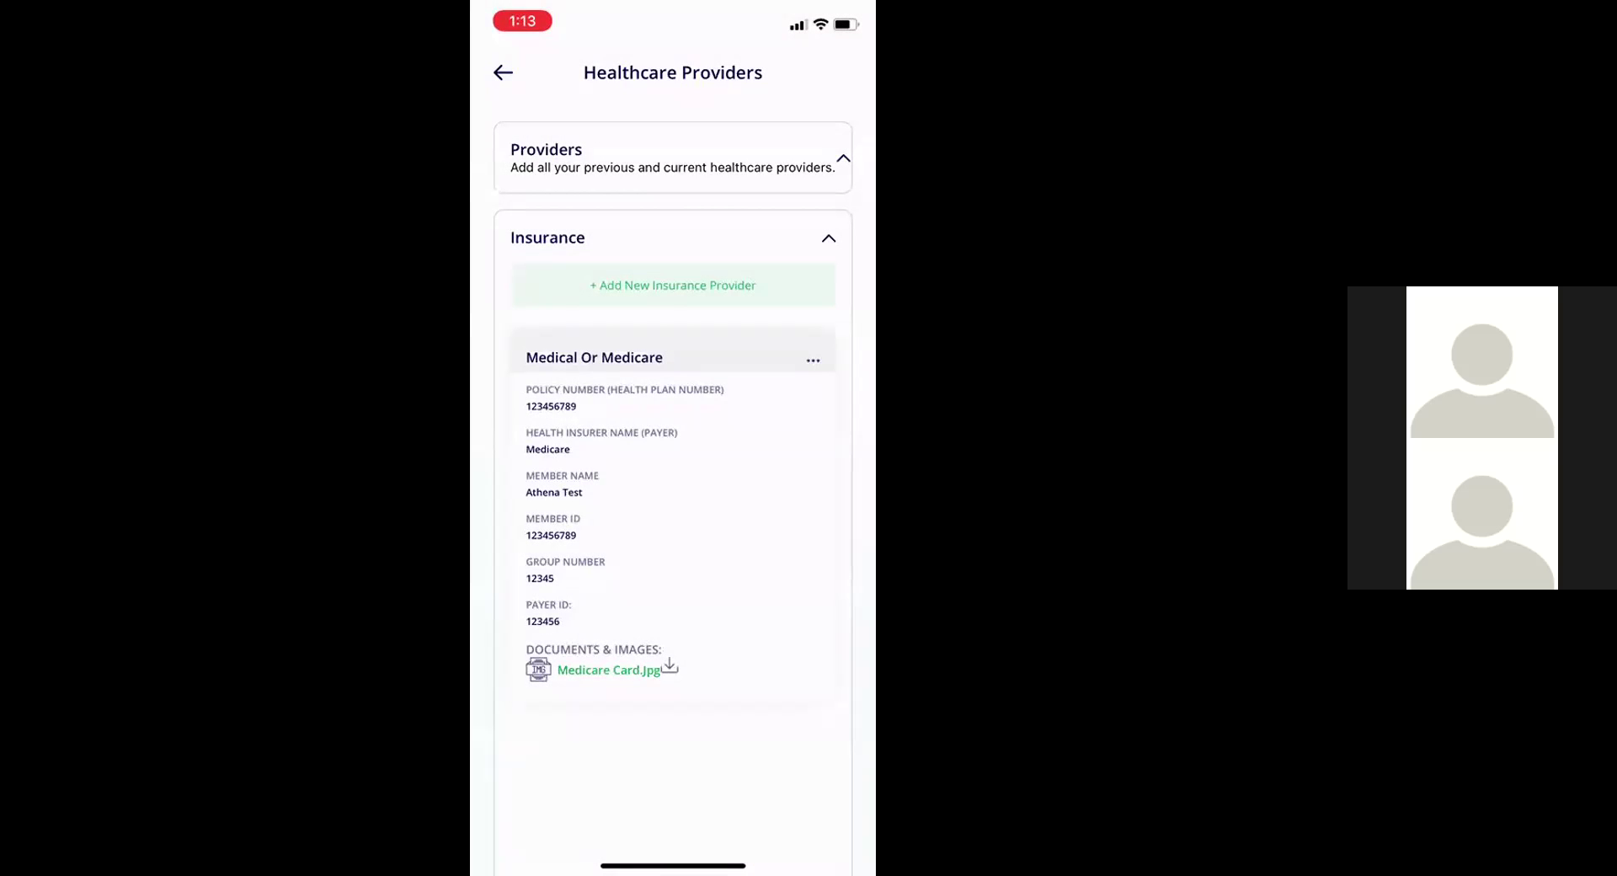
click(503, 73)
click(502, 72)
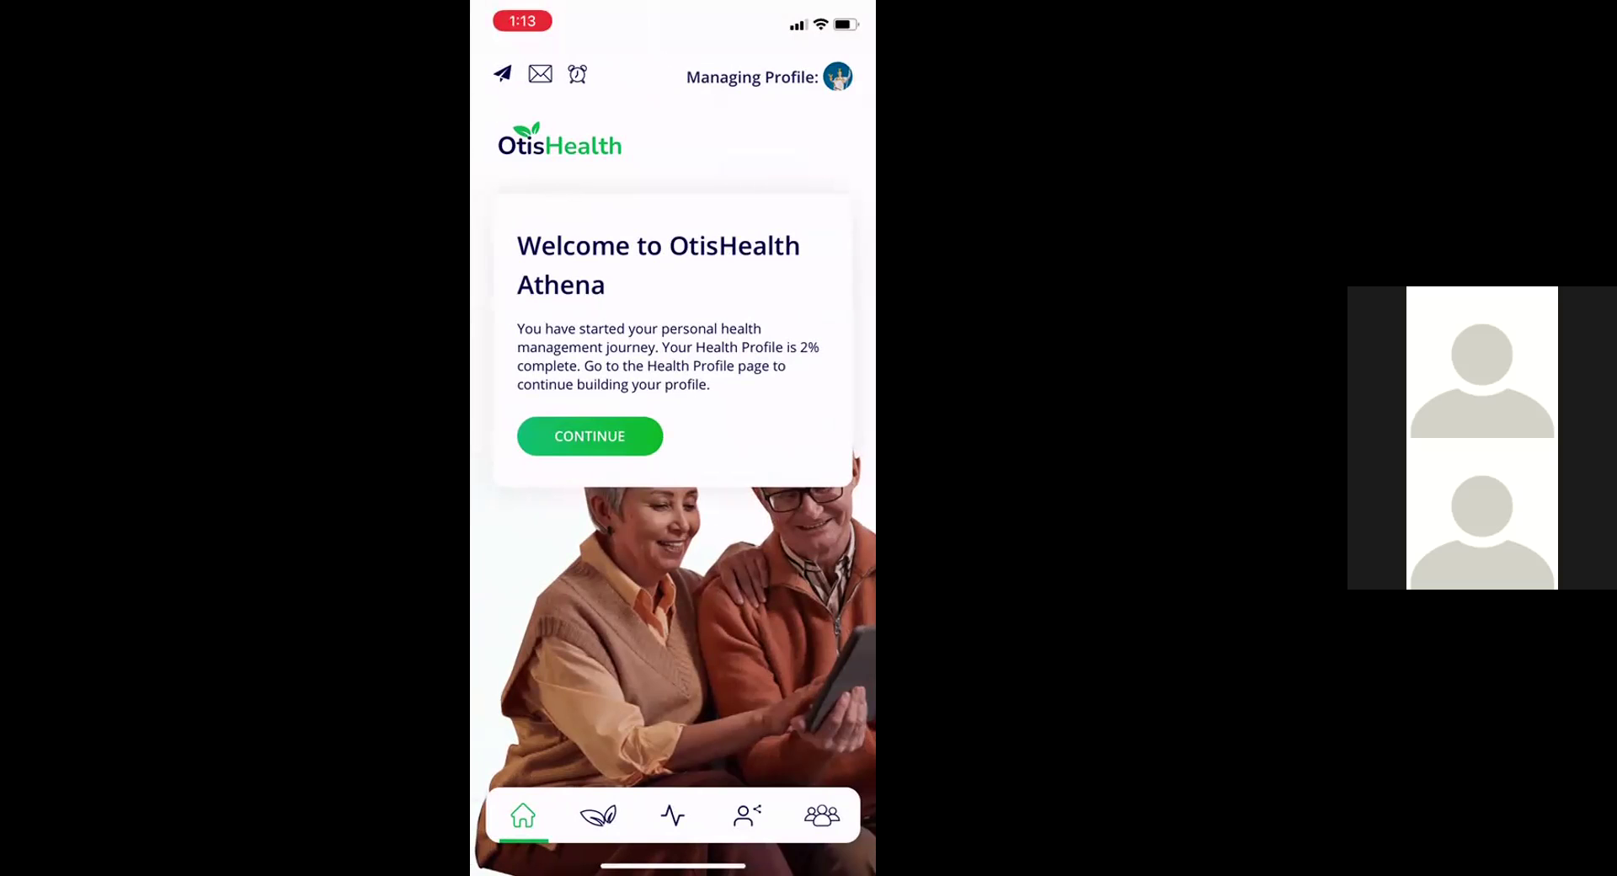
Open the Share Your Health Data form and scroll down to the sharing categories
click(746, 815)
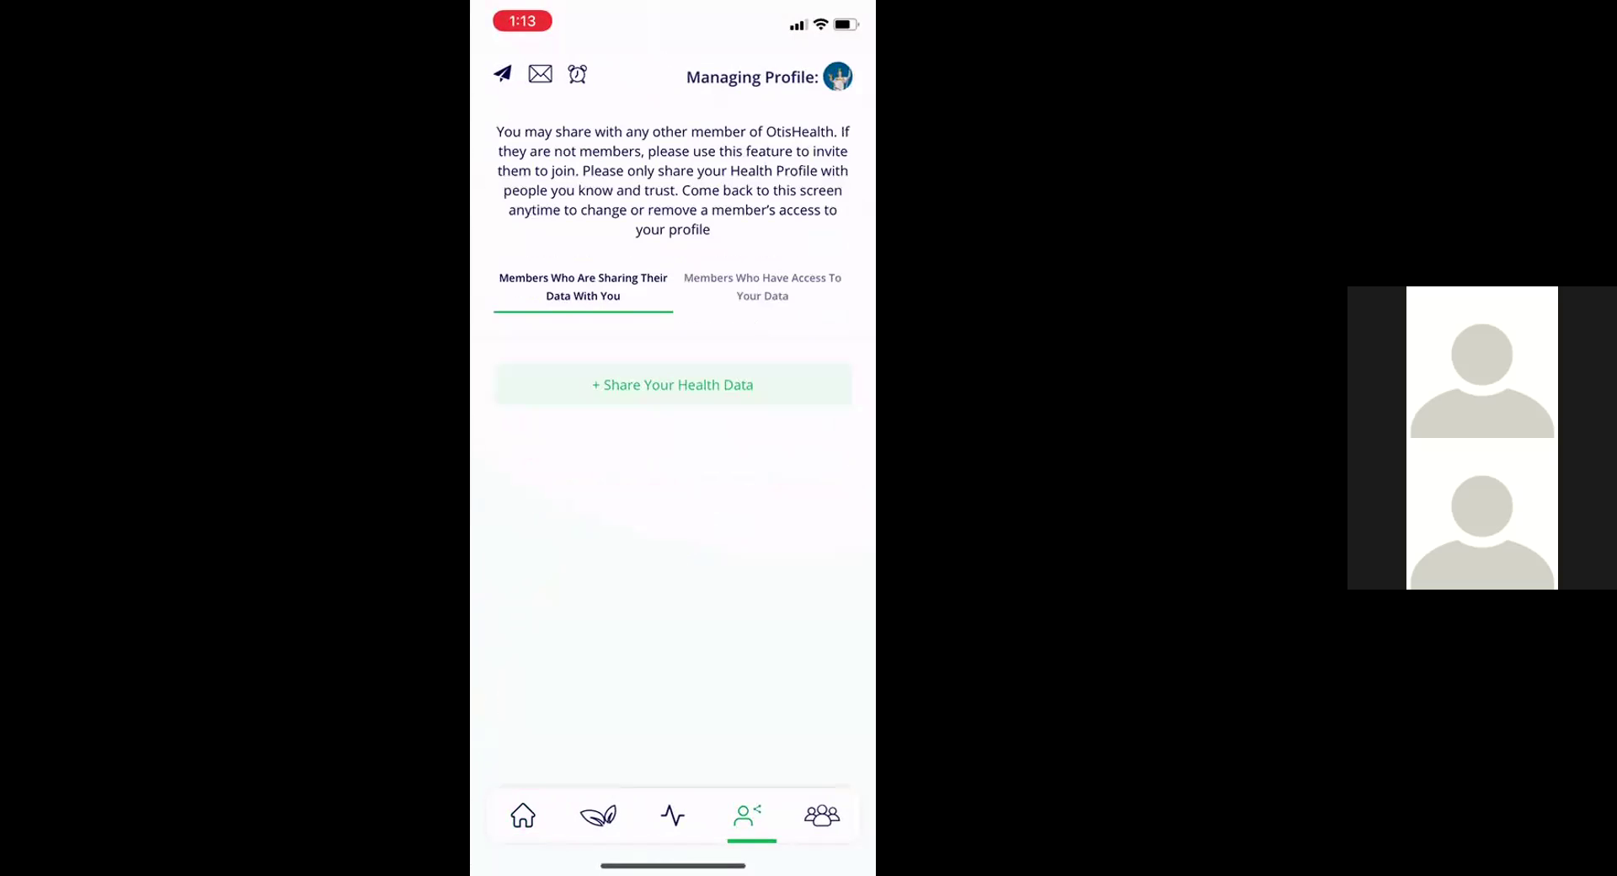
click(672, 384)
scroll(672, 505, down, 3)
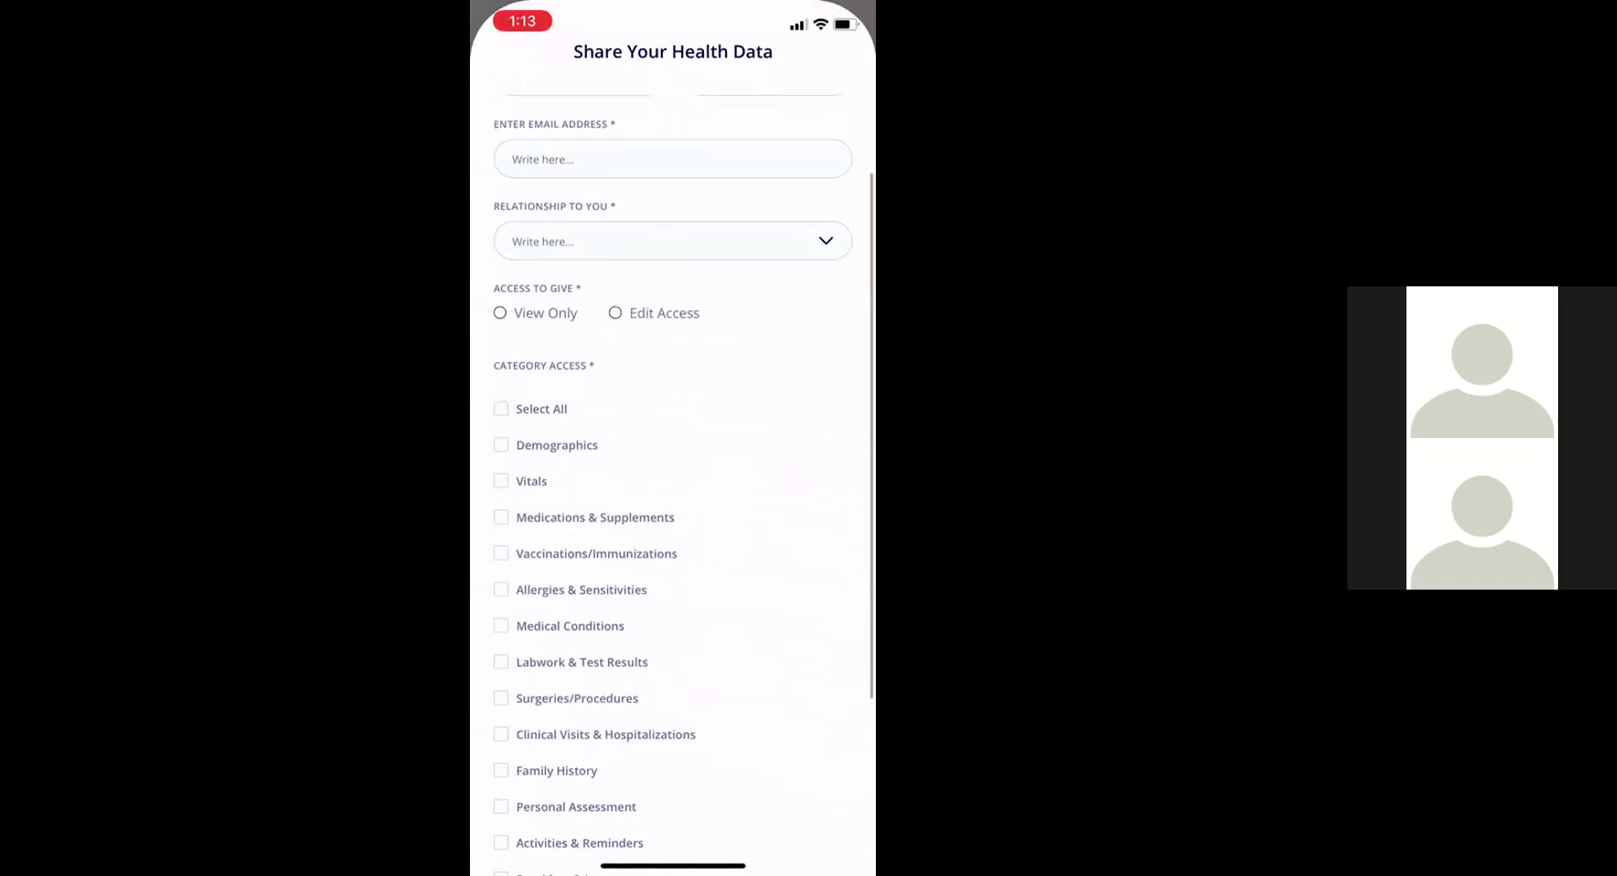
scroll(672, 471, down, 2)
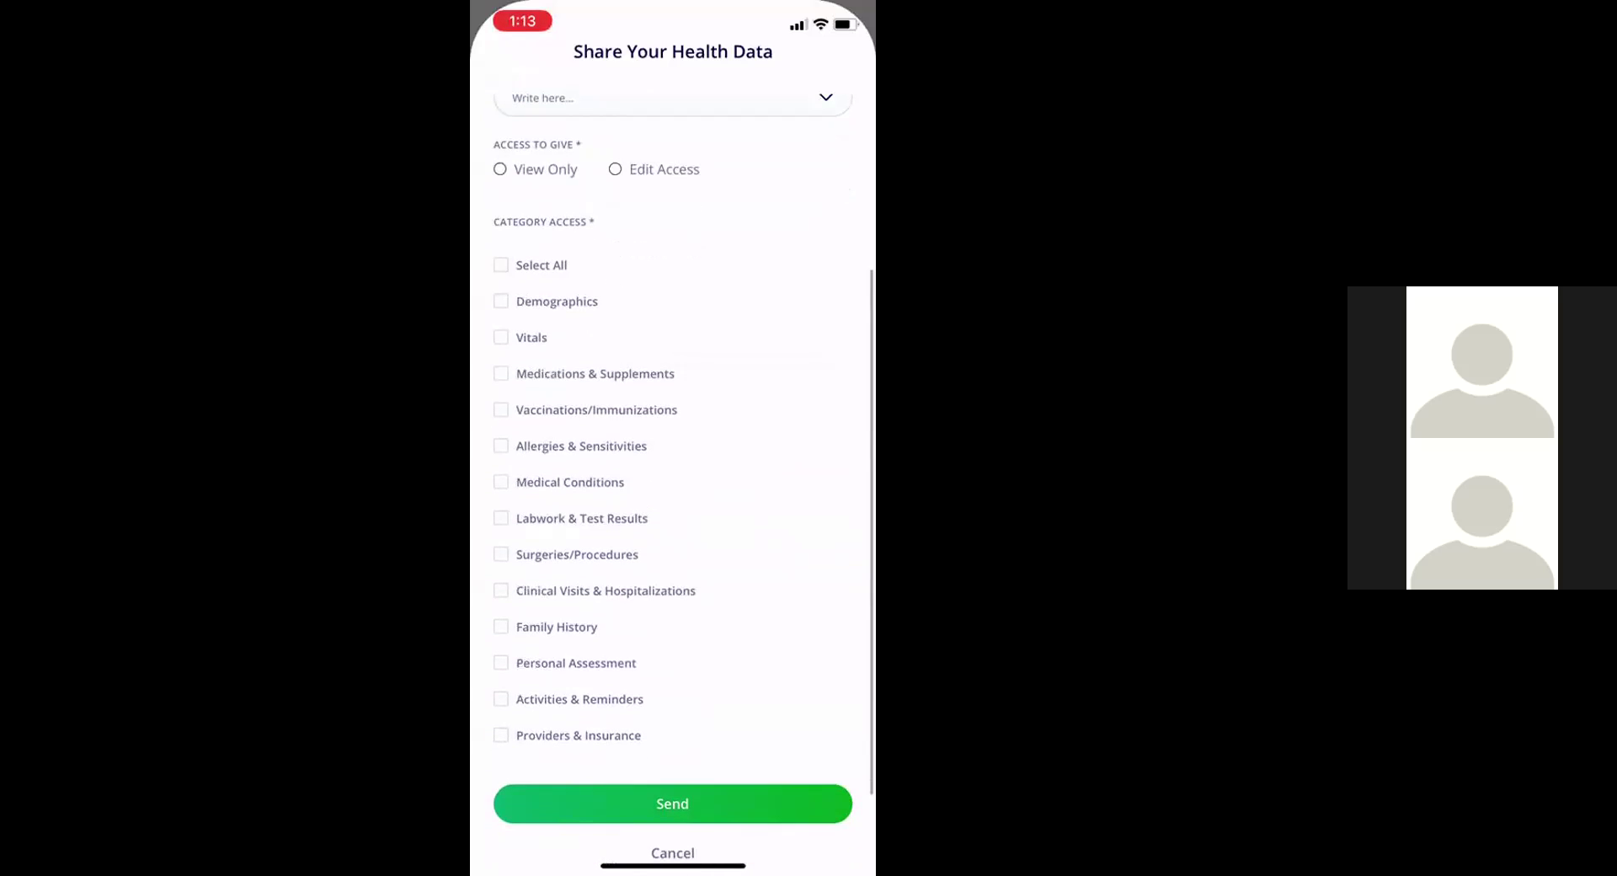